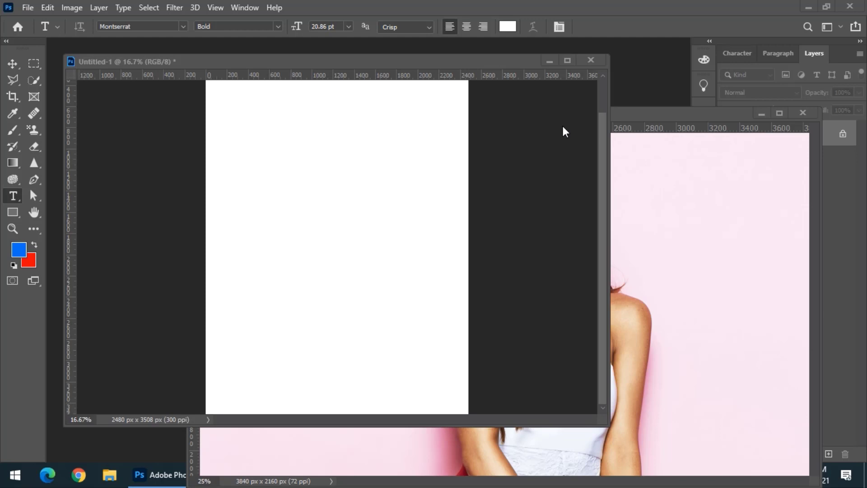
# Start a Vertical Type text in the upper-left area of the blank white page with a 39 pt font size
pyautogui.click(12, 196)
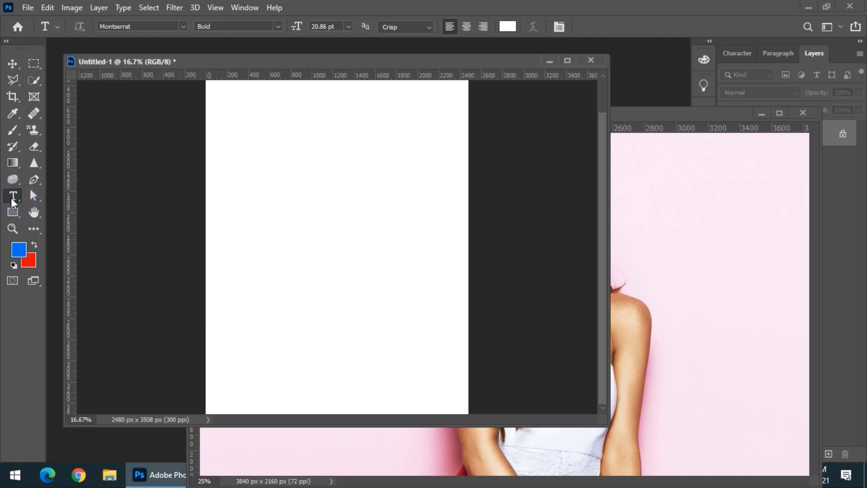
pyautogui.rightClick(20, 195)
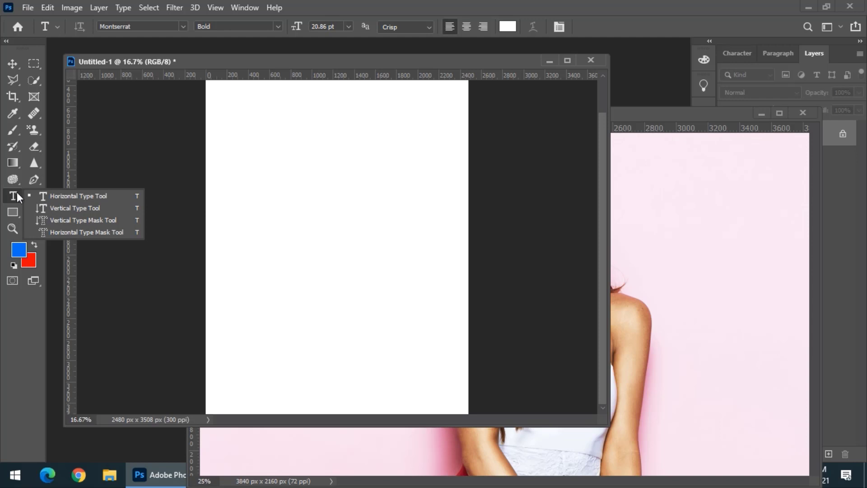
pyautogui.click(14, 197)
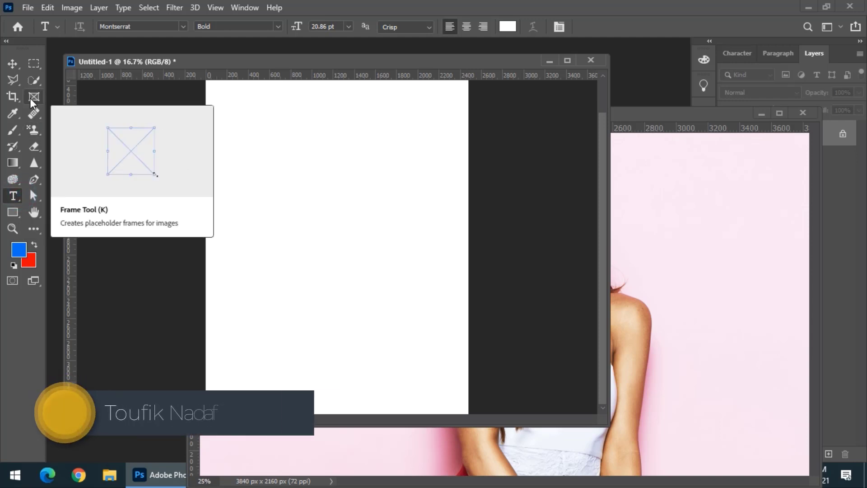
pyautogui.rightClick(18, 200)
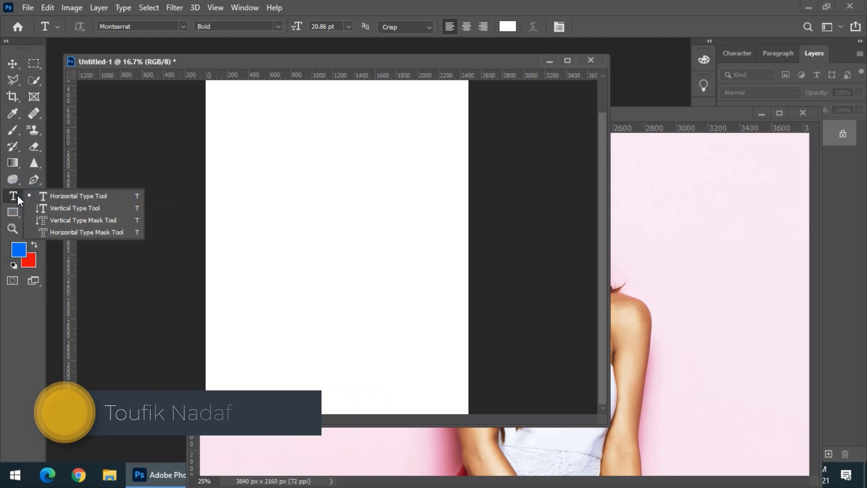
pyautogui.click(50, 209)
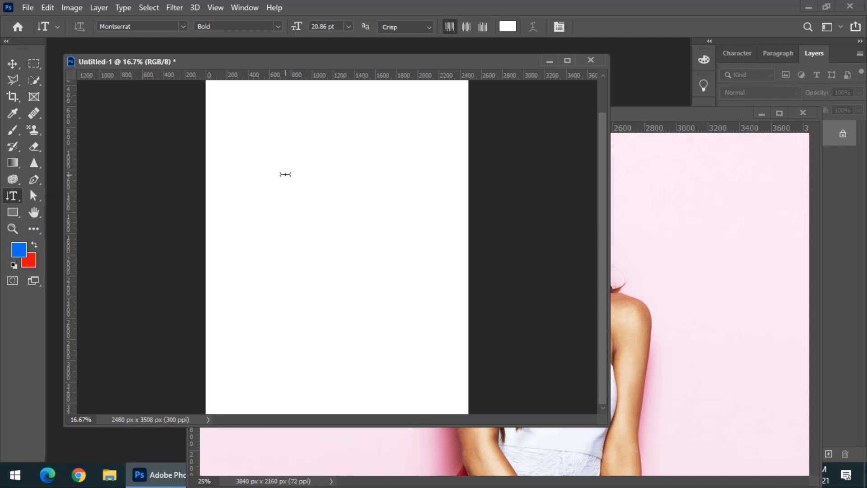
pyautogui.click(285, 174)
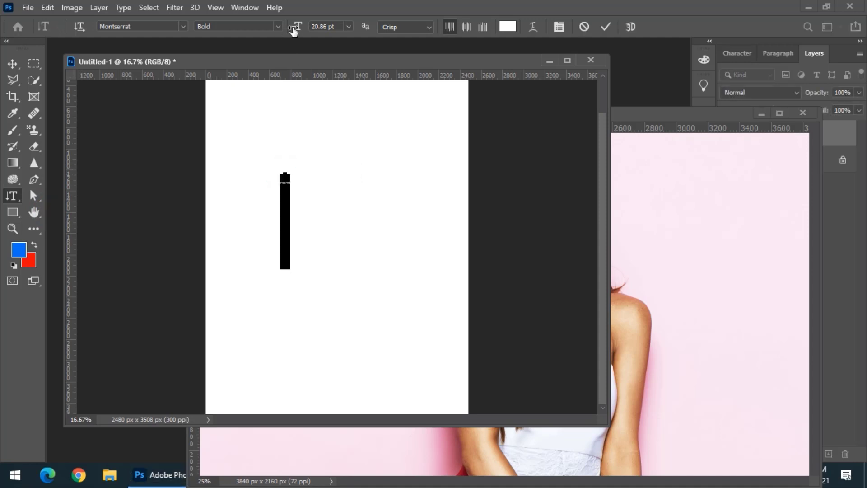
pyautogui.moveTo(296, 27); pyautogui.dragTo(307, 31)
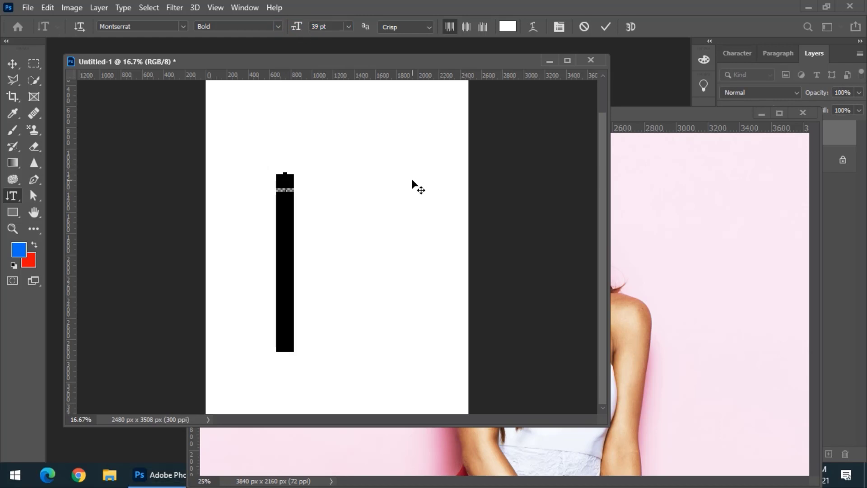
pyautogui.press('BackSpace')
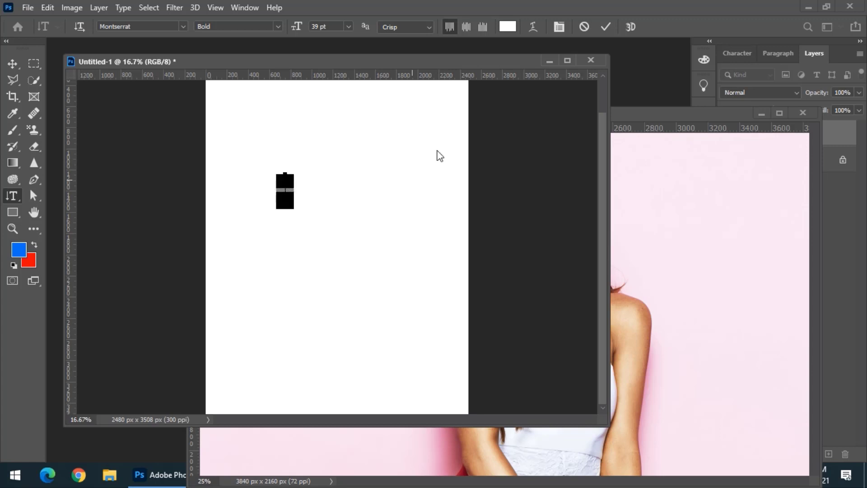
# Colour the vertical text dark red (7c0202) and complete its wording as "Graphics Den"
pyautogui.click(507, 25)
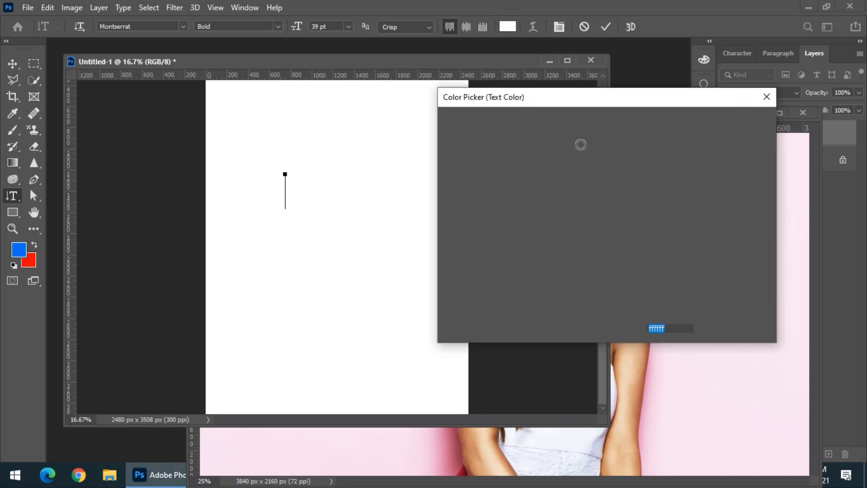
pyautogui.click(595, 173)
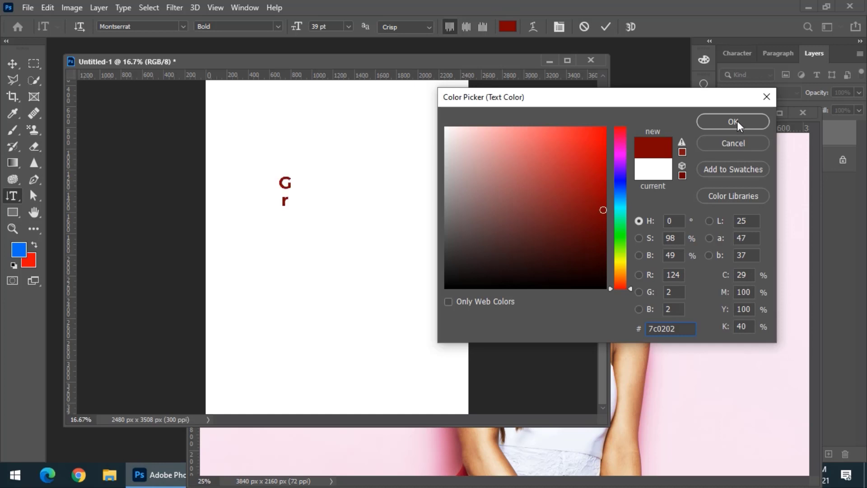
pyautogui.click(732, 122)
pyautogui.click(288, 202)
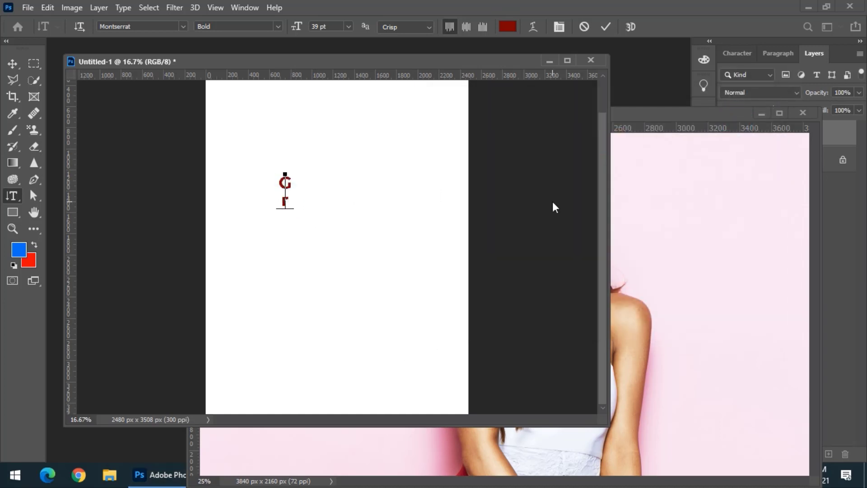
pyautogui.write('aphics')
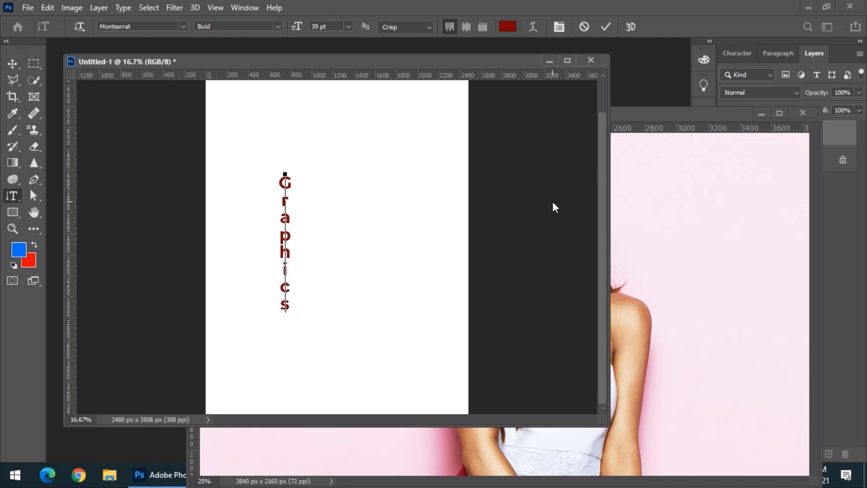
pyautogui.write('Den')
# Move the vertical "Graphics Den" text up and slightly to the left on the page
pyautogui.click(12, 64)
pyautogui.moveTo(287, 236); pyautogui.dragTo(287, 172)
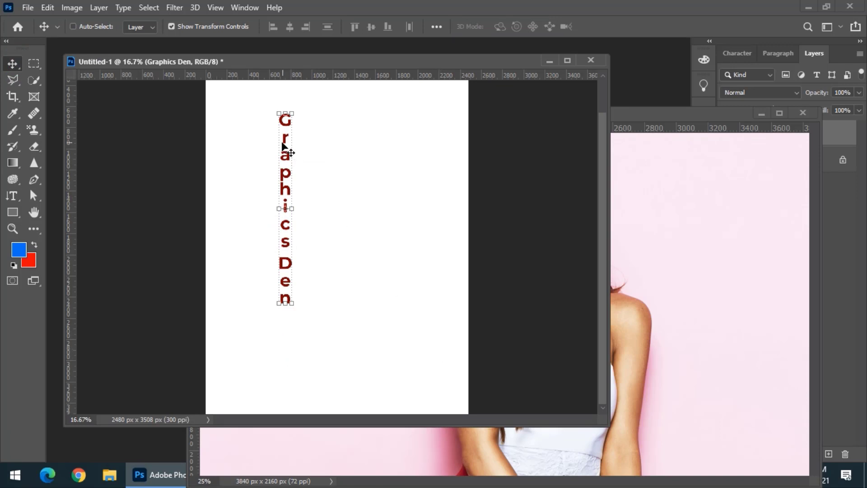
pyautogui.moveTo(287, 145); pyautogui.dragTo(267, 144)
# Add a Horizontal Type text to the right of the vertical one, spelling "Graphics" with one letter per line
pyautogui.click(13, 197)
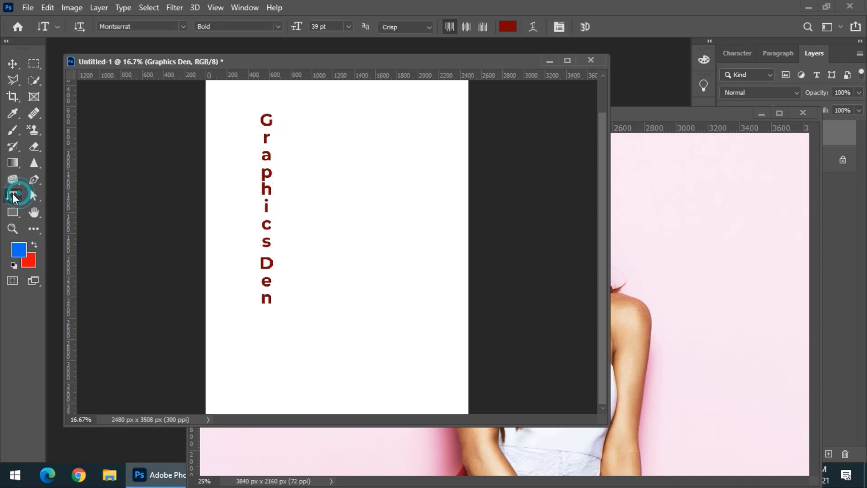
pyautogui.rightClick(12, 197)
pyautogui.click(67, 195)
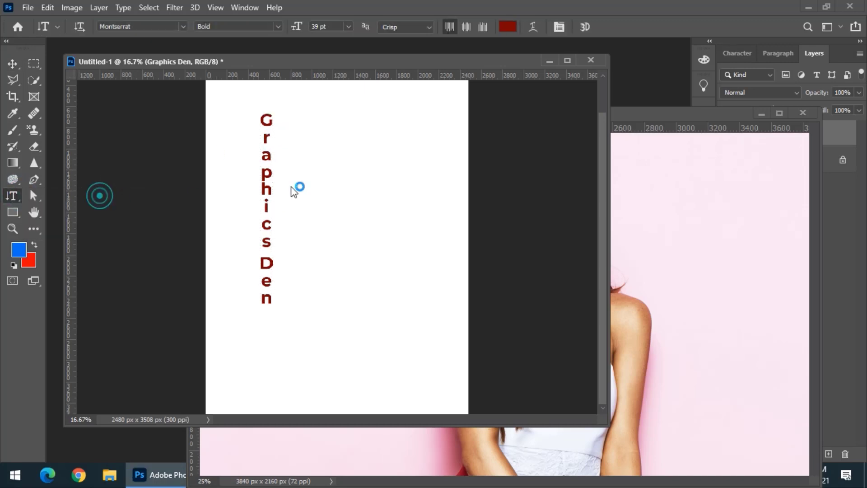
pyautogui.click(338, 158)
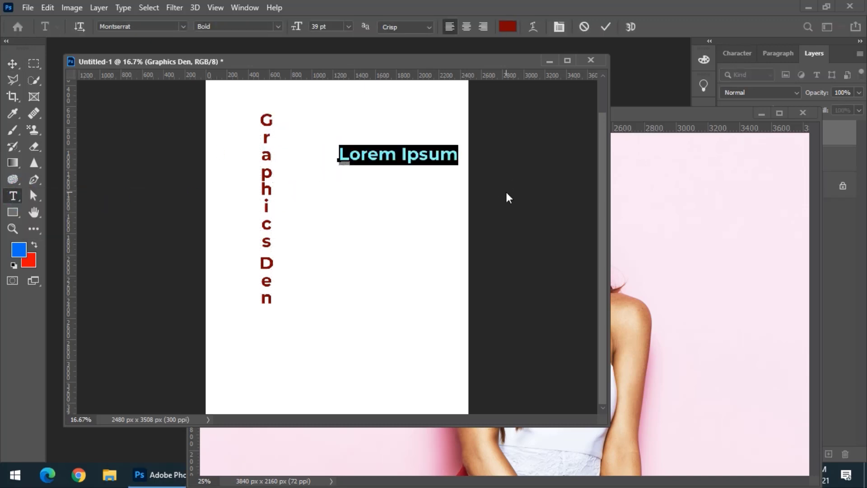
pyautogui.write('G')
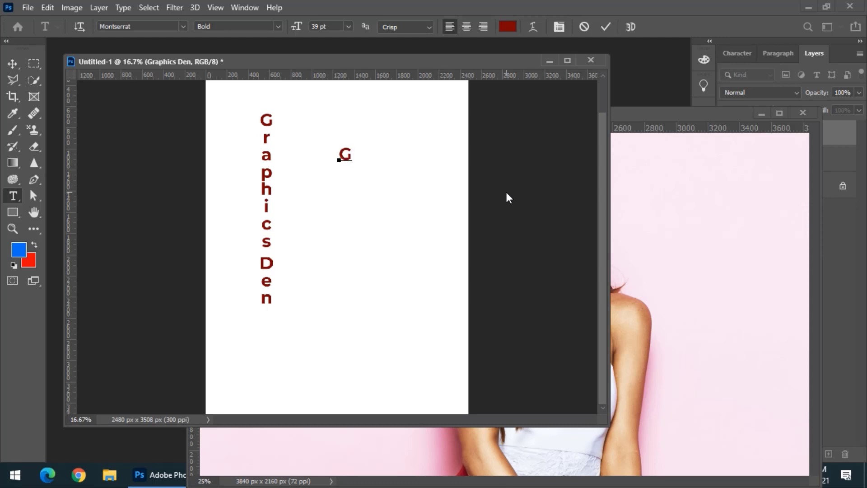
pyautogui.press('Return')
pyautogui.write('r')
pyautogui.press('Return')
pyautogui.write('a')
pyautogui.press('Return')
pyautogui.write('p')
pyautogui.press('Return')
pyautogui.write('hi')
pyautogui.press('BackSpace')
pyautogui.press('Return')
pyautogui.write('i')
pyautogui.press('Return')
pyautogui.write('c')
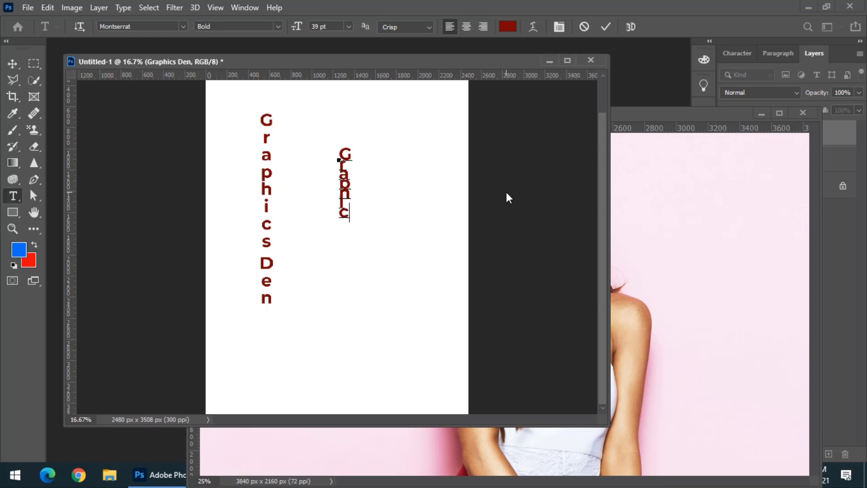
pyautogui.press('Return')
pyautogui.write('s')
# Continue the stacked text after a blank line with "Den", one letter per line
pyautogui.press('Return')
pyautogui.press('Return')
pyautogui.write('D')
pyautogui.press('Return')
pyautogui.write('e')
pyautogui.press('Return')
pyautogui.write('n')
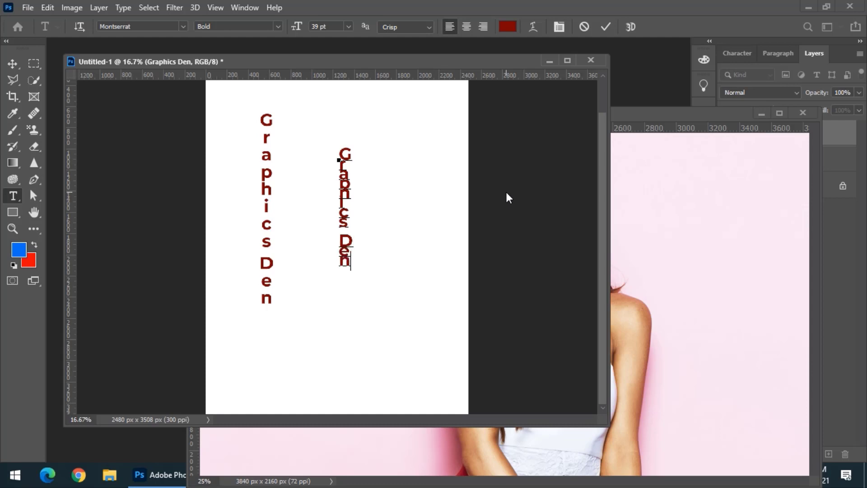
# Move the photo window clear of the paragraph settings and centre-align the stacked "Graphics Den" text
pyautogui.click(11, 67)
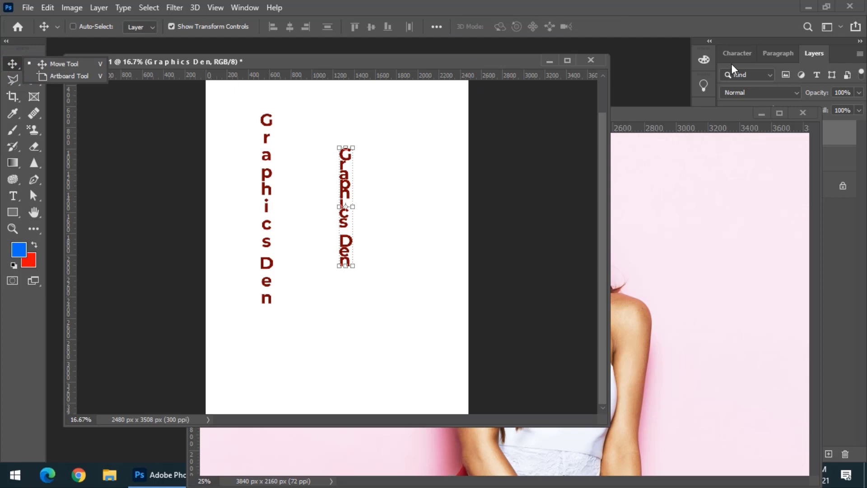
pyautogui.click(773, 56)
pyautogui.moveTo(719, 115); pyautogui.dragTo(621, 158)
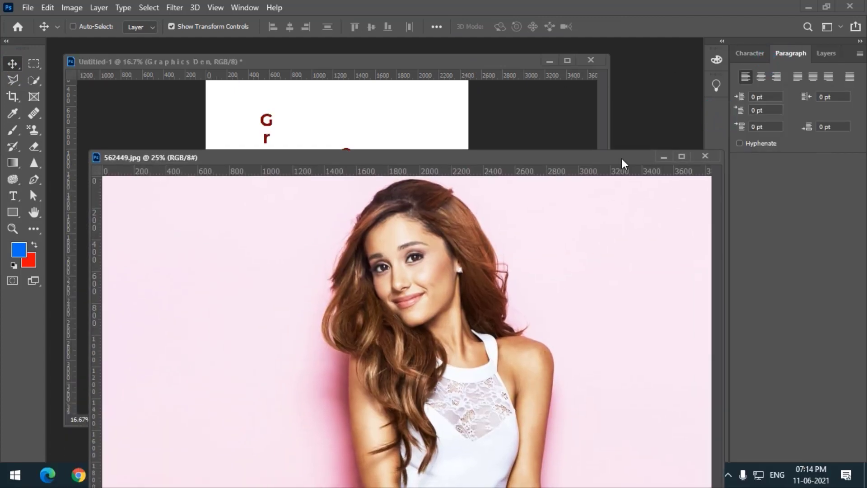
pyautogui.click(401, 67)
pyautogui.click(760, 79)
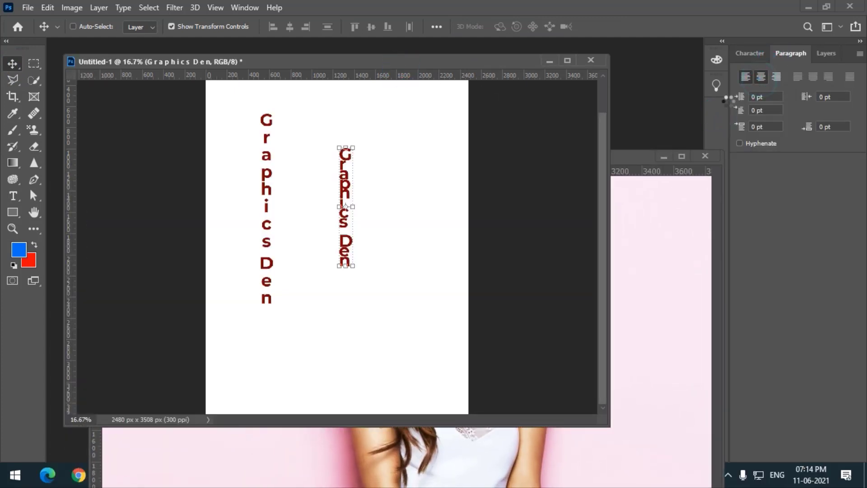
# Place the stacked text close beside the vertical text and set its leading to 43 pt
pyautogui.click(749, 53)
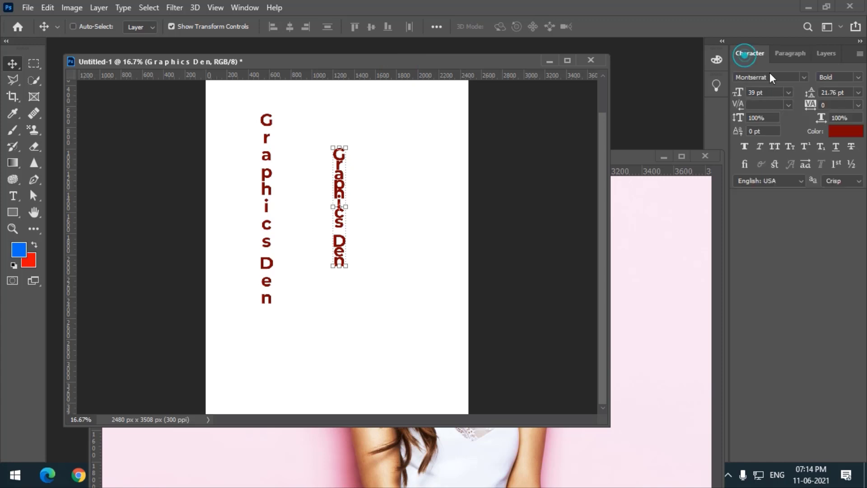
pyautogui.moveTo(810, 92)
pyautogui.mouseDown()
pyautogui.moveTo(821, 95)
pyautogui.moveTo(814, 95)
pyautogui.mouseUp()
pyautogui.moveTo(343, 195); pyautogui.dragTo(312, 156)
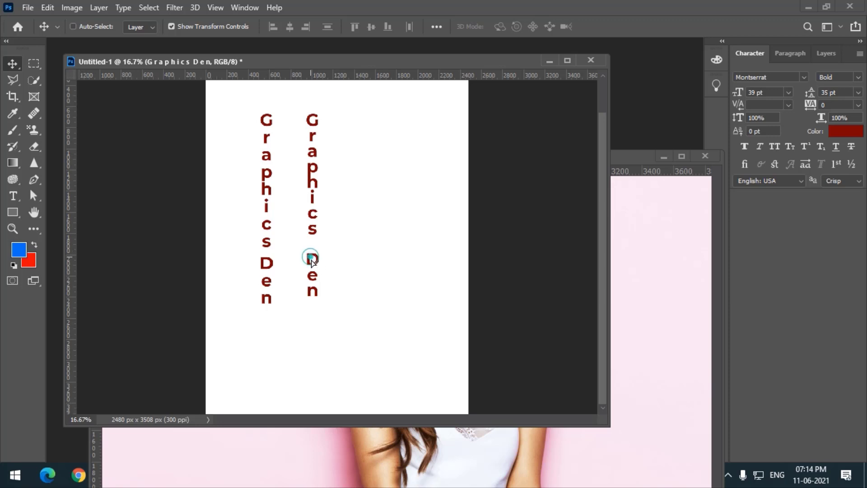
pyautogui.moveTo(312, 254); pyautogui.dragTo(300, 270)
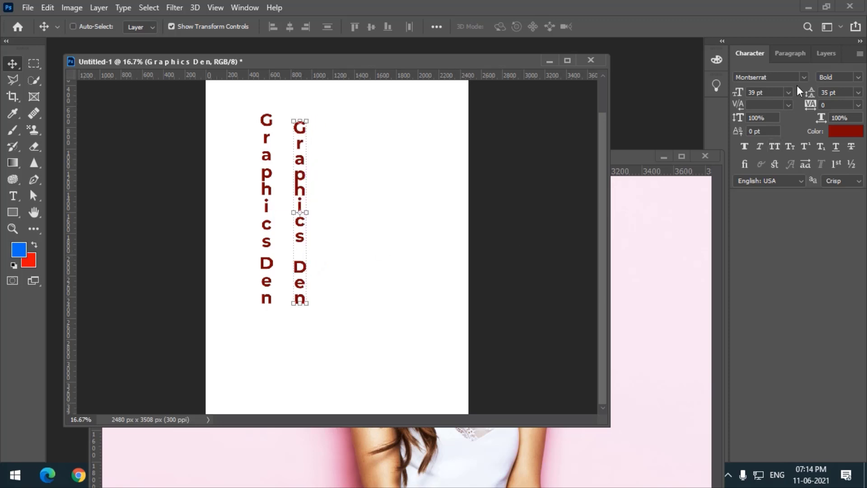
pyautogui.moveTo(809, 92)
pyautogui.mouseDown()
pyautogui.moveTo(826, 93)
pyautogui.moveTo(803, 96)
pyautogui.mouseUp()
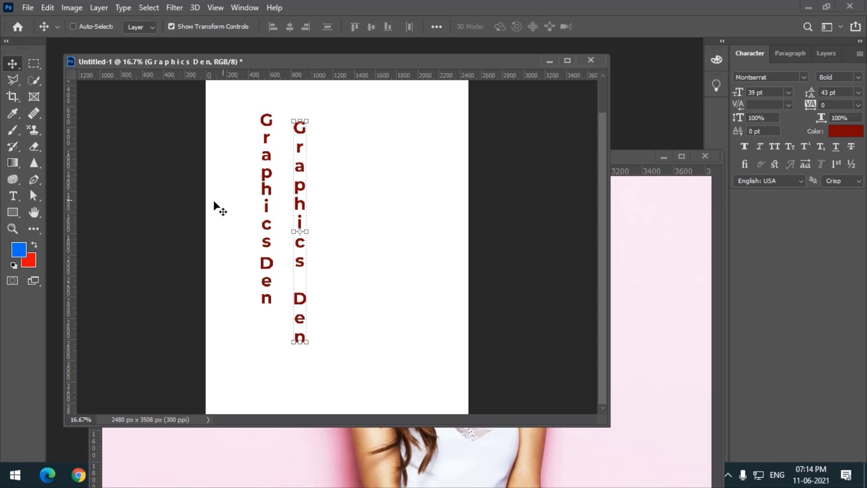
# Delete both "Graphics Den" text layers from the page
pyautogui.press('Delete')
pyautogui.press('Delete')
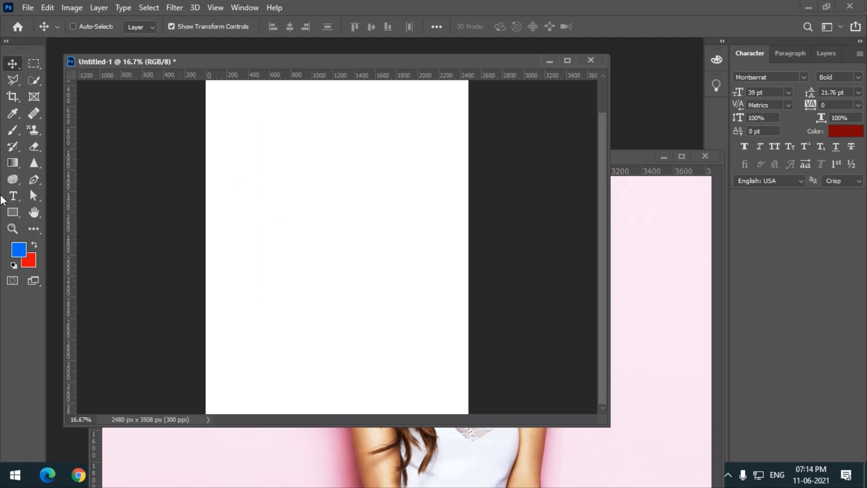
# Start a Horizontal Type Mask text beside the woman's face in 562449.jpg with a 279 pt font size
pyautogui.click(14, 197)
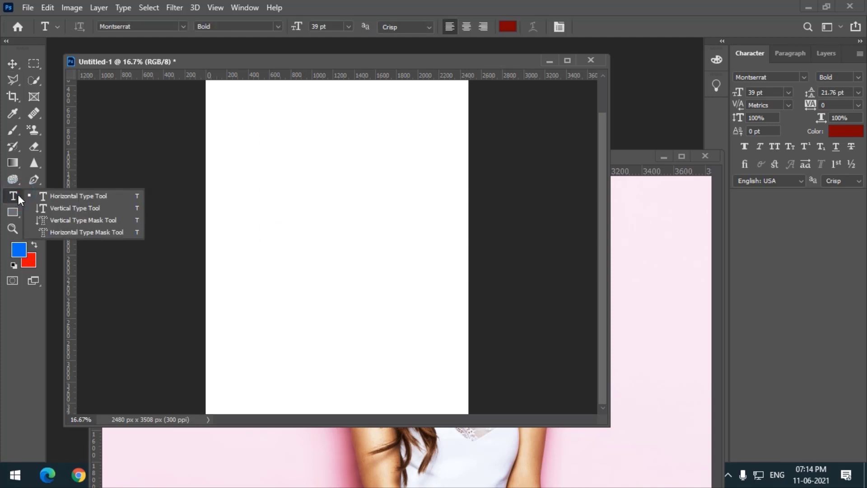
pyautogui.click(80, 232)
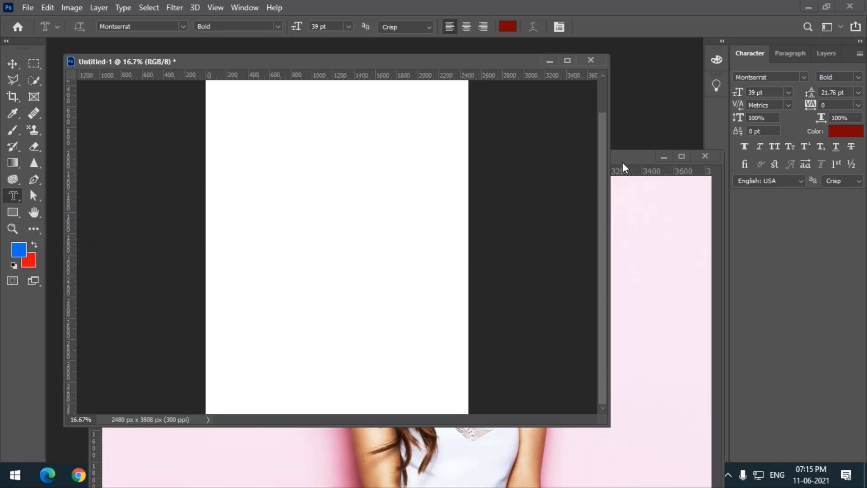
pyautogui.moveTo(620, 156); pyautogui.dragTo(597, 97)
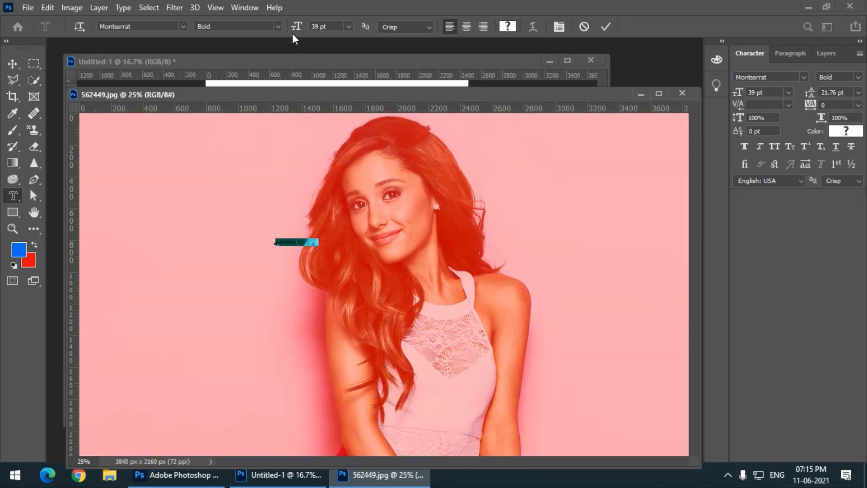
pyautogui.moveTo(297, 25); pyautogui.dragTo(451, 15)
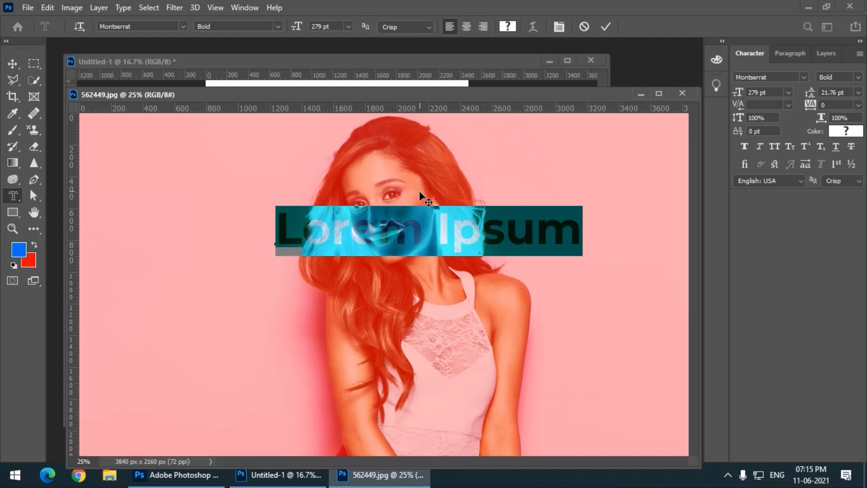
# Enter "Ariana" as the mask text and set its font size to 331 pt
pyautogui.write('Aria')
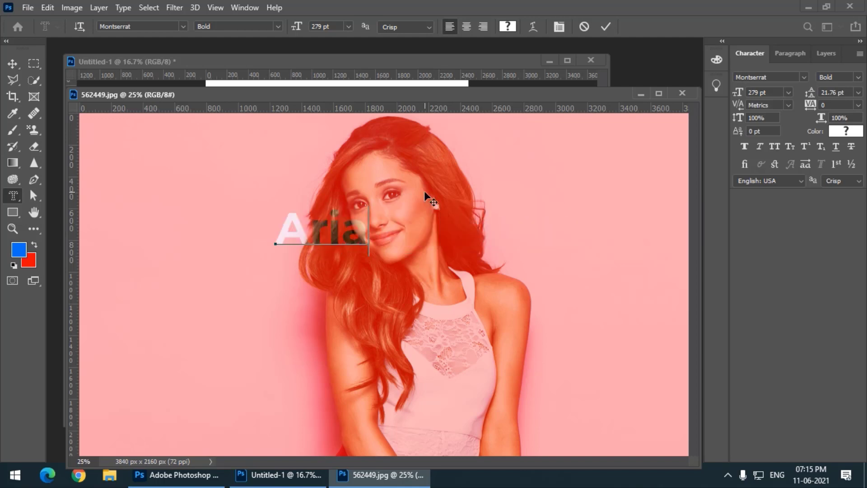
pyautogui.write('na')
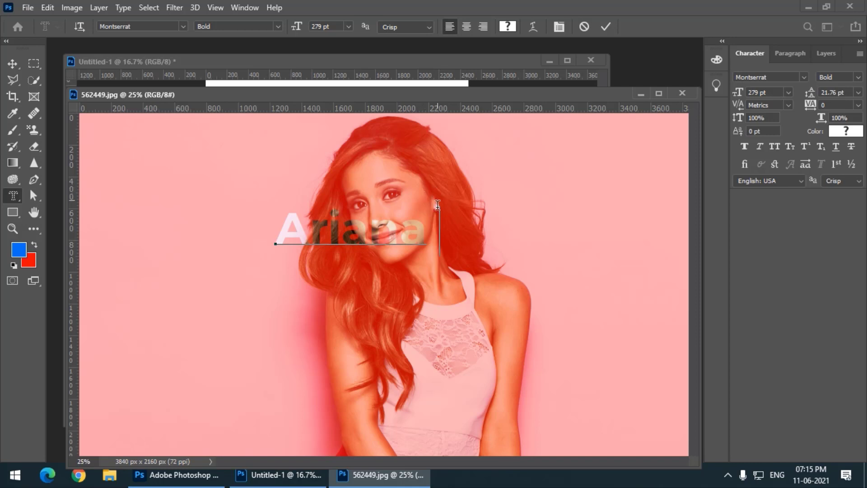
pyautogui.moveTo(428, 225); pyautogui.dragTo(268, 218)
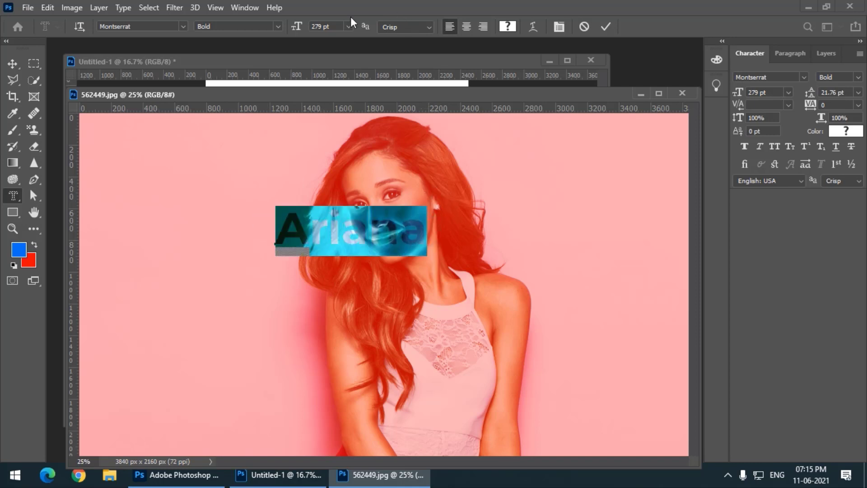
pyautogui.moveTo(298, 26); pyautogui.dragTo(316, 27)
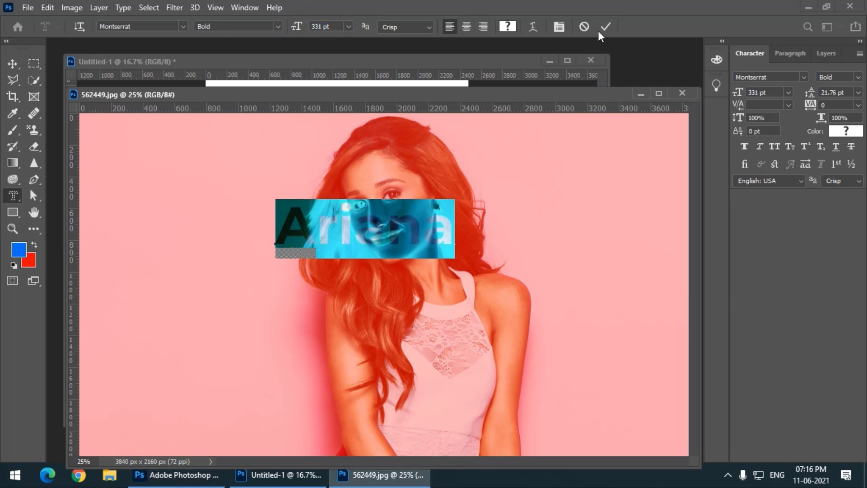
# Set the "Ariana" mask text to Montserrat Black and commit it as a selection
pyautogui.click(184, 27)
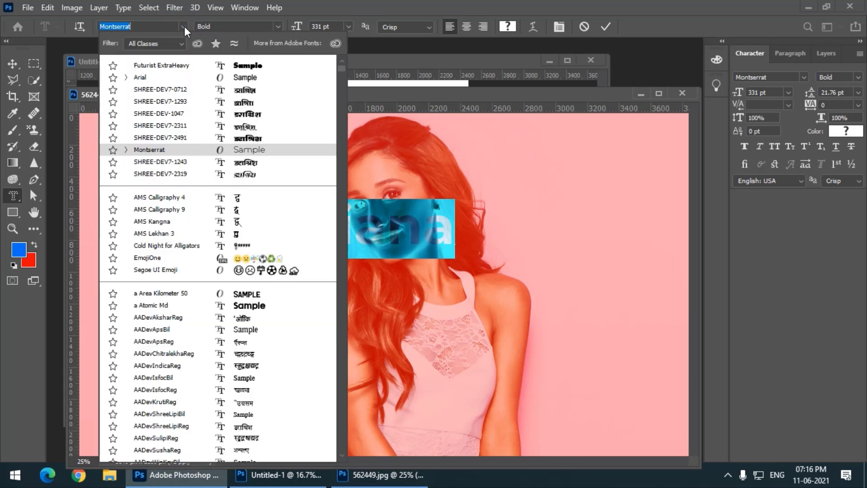
pyautogui.click(185, 27)
pyautogui.click(275, 26)
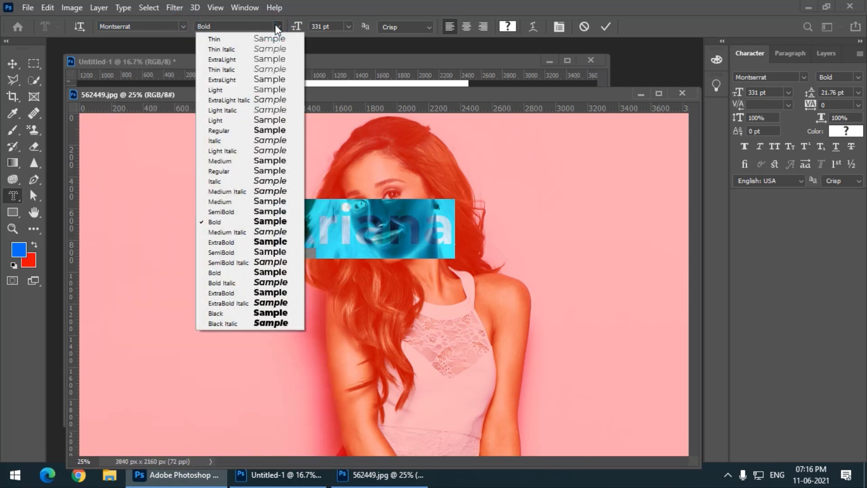
pyautogui.click(277, 313)
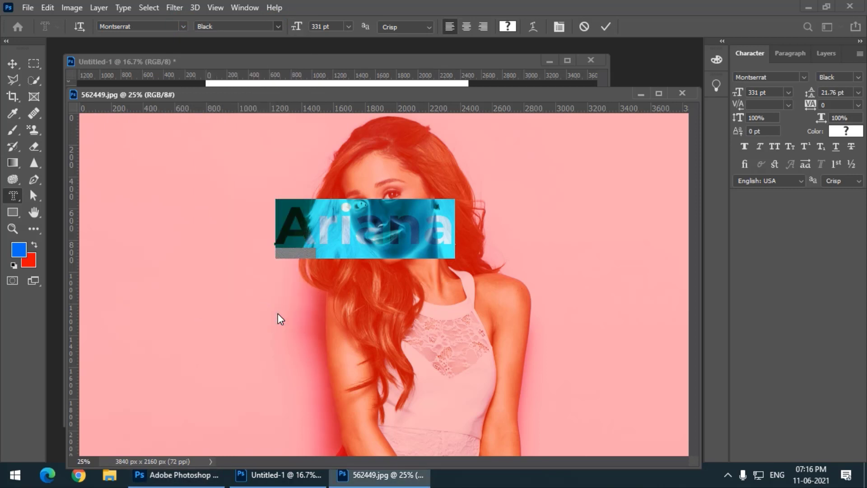
pyautogui.click(604, 30)
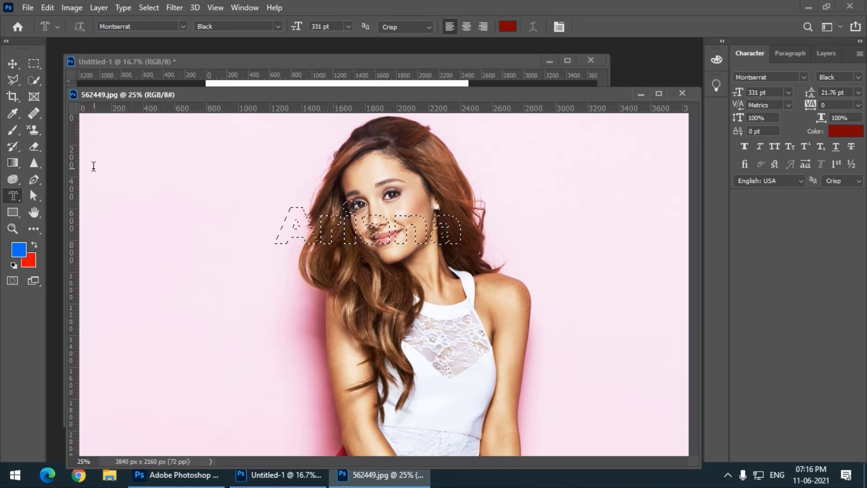
# Try moving the selected "Ariana" pixels onto the empty pink background beside the woman, and undo the move
pyautogui.click(13, 197)
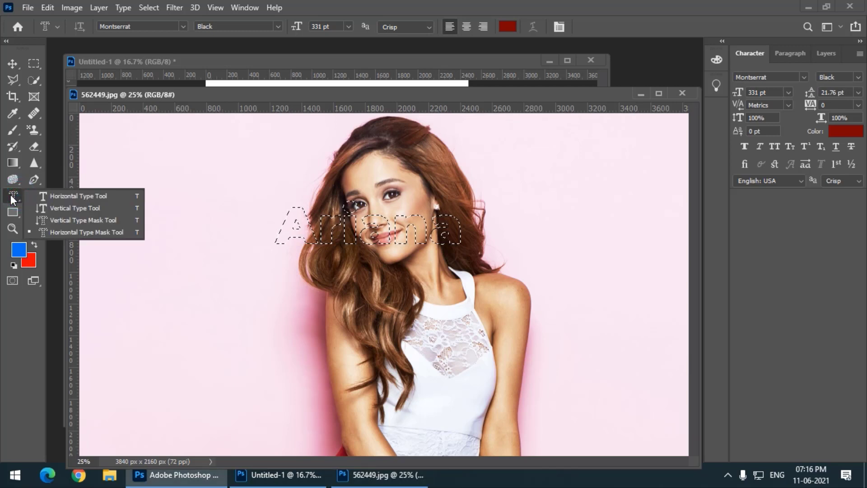
pyautogui.click(18, 194)
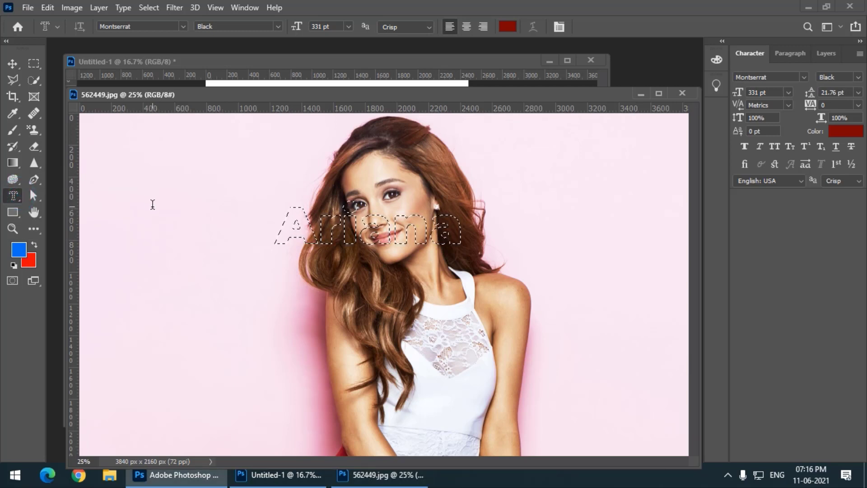
pyautogui.click(12, 63)
pyautogui.moveTo(401, 225); pyautogui.dragTo(202, 216)
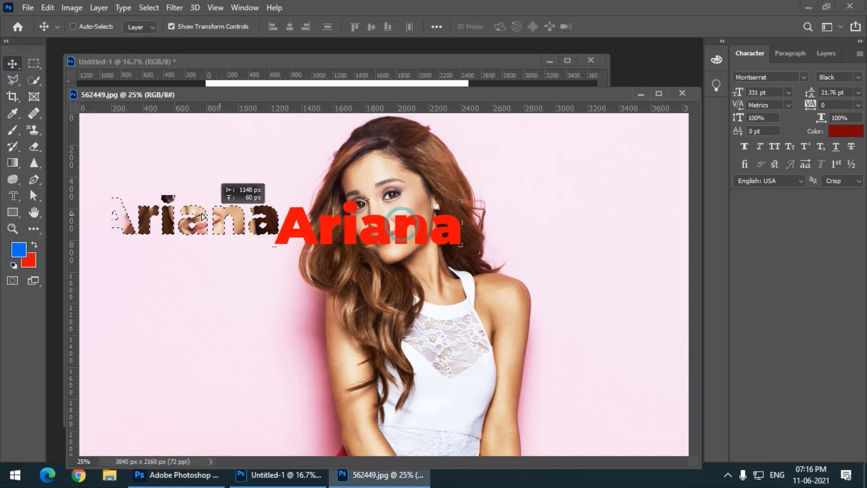
pyautogui.hotkey('ctrl', 'z')
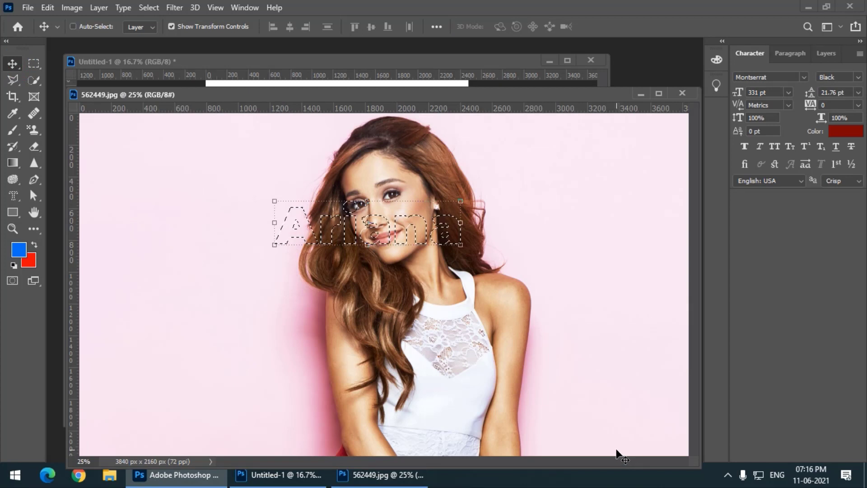
# Start the keypress-osd utility from the desktop and switch back to Photoshop
pyautogui.click(808, 6)
pyautogui.doubleClick(167, 397)
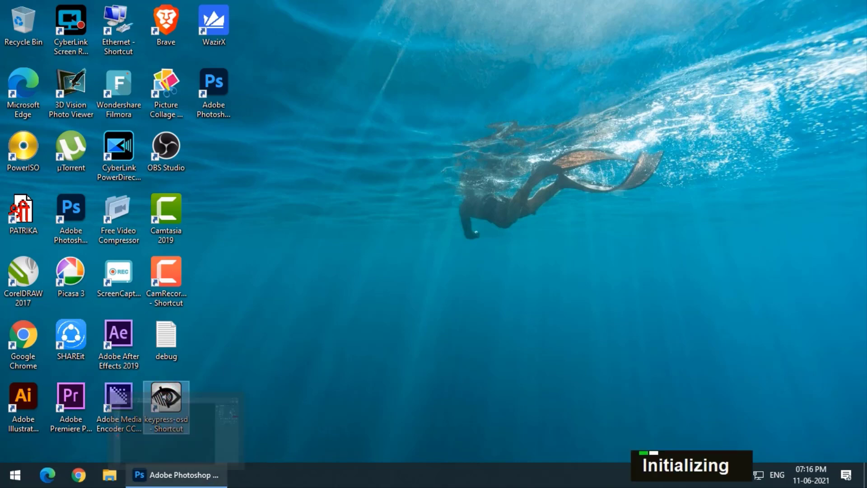
pyautogui.click(176, 475)
# Copy the "Ariana" selection, paste it as a new layer, and move it over the woman's chin and neck
pyautogui.hotkey('ctrl', 'c')
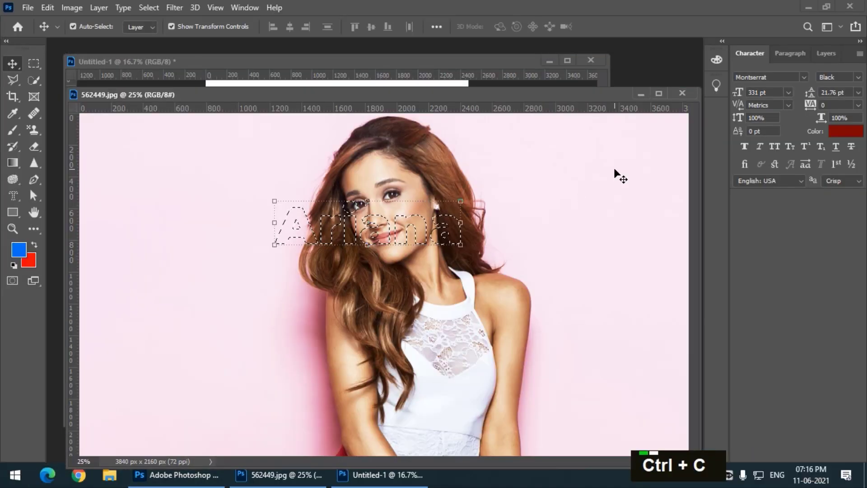
pyautogui.hotkey('ctrl', 'v')
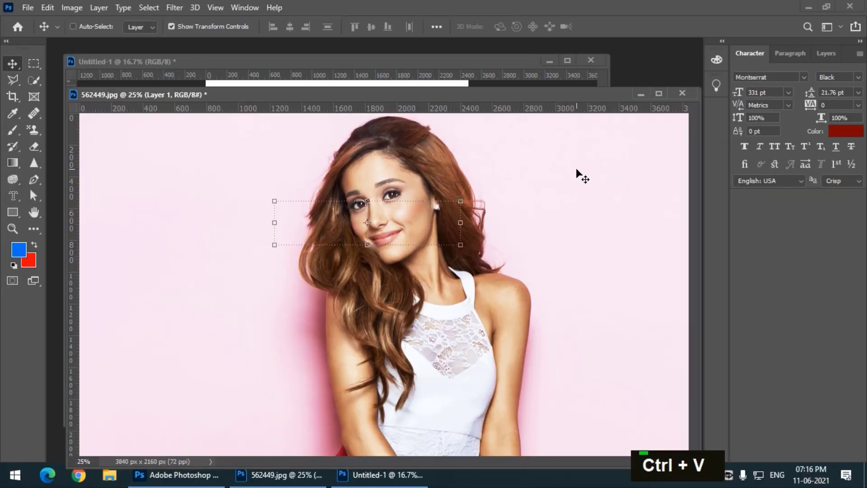
pyautogui.moveTo(410, 226); pyautogui.dragTo(242, 164)
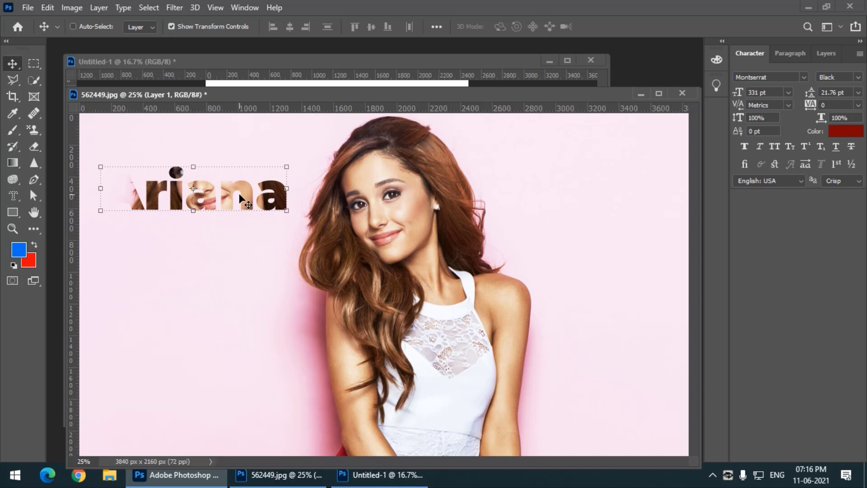
pyautogui.moveTo(239, 193); pyautogui.dragTo(514, 241)
# Shift the 562449.jpg window downward and copy the "Ariana" cut-out layer onto the Untitled-1 page
pyautogui.rightClick(12, 197)
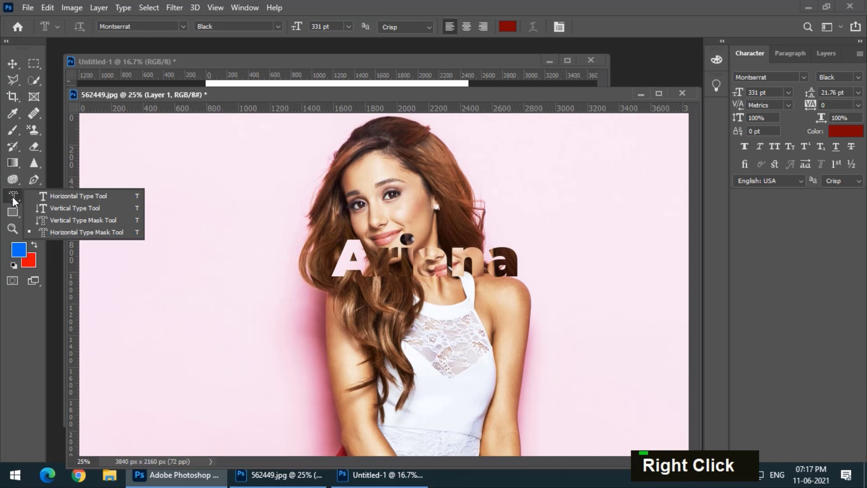
pyautogui.click(21, 196)
pyautogui.click(13, 63)
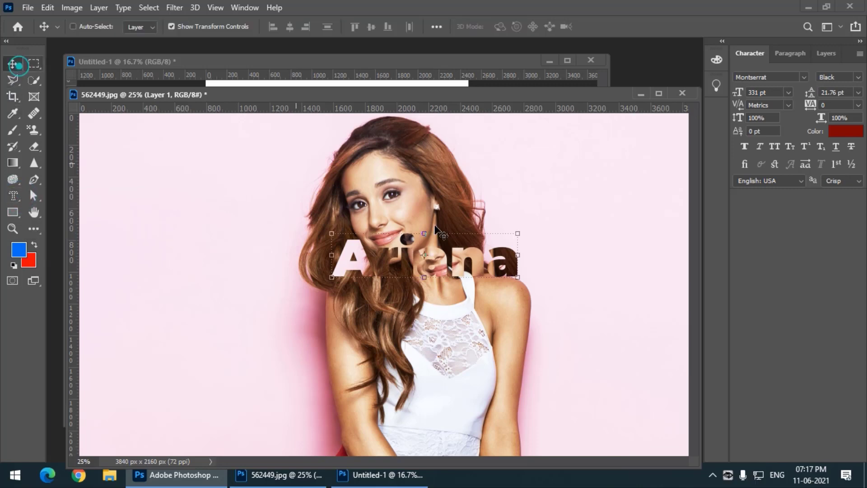
pyautogui.moveTo(408, 93); pyautogui.dragTo(437, 231)
pyautogui.moveTo(368, 386); pyautogui.dragTo(360, 183)
# Enlarge the "Ariana" cut-out on the Untitled-1 page to about 1999 × 470 px and centre it across the page
pyautogui.moveTo(419, 195); pyautogui.dragTo(498, 251)
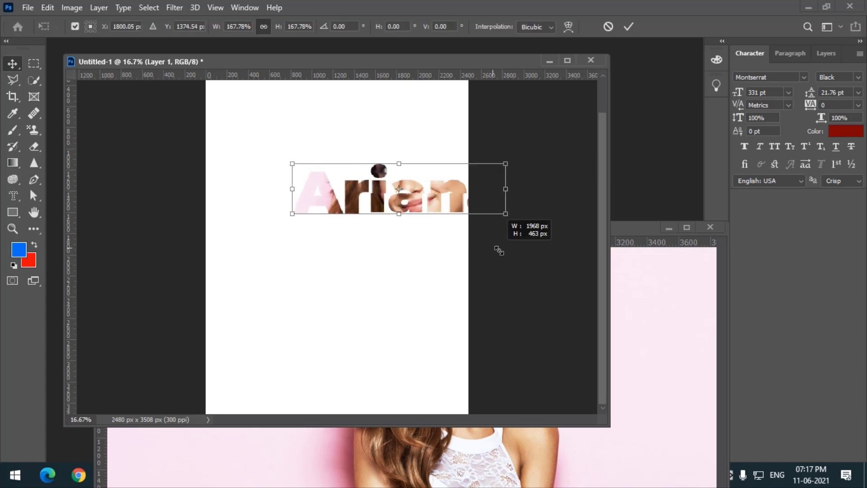
pyautogui.press('Escape')
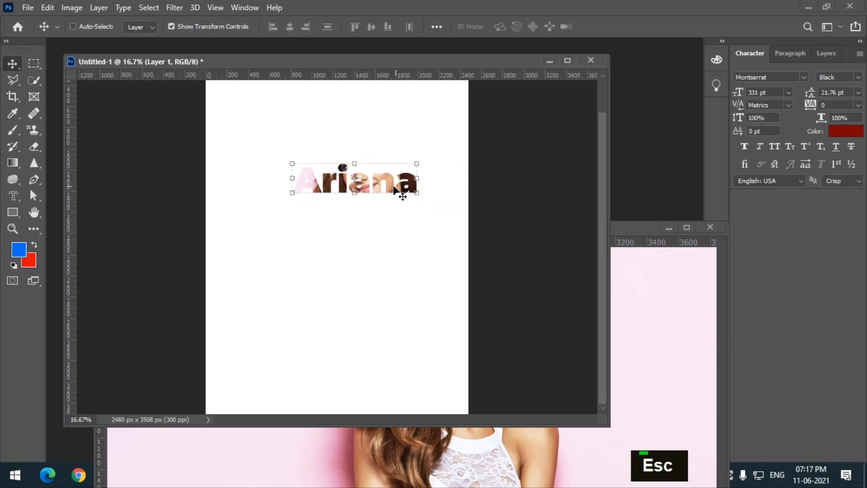
pyautogui.moveTo(393, 190); pyautogui.dragTo(473, 285)
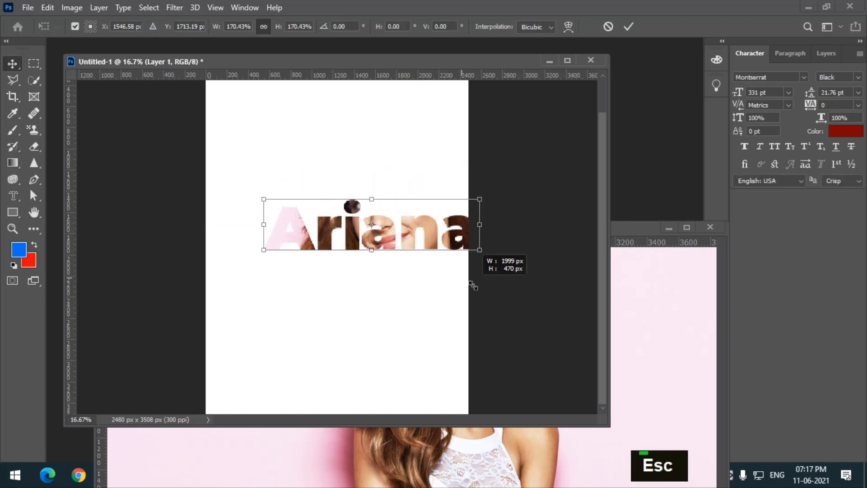
pyautogui.moveTo(416, 220); pyautogui.dragTo(384, 238)
pyautogui.press('Return')
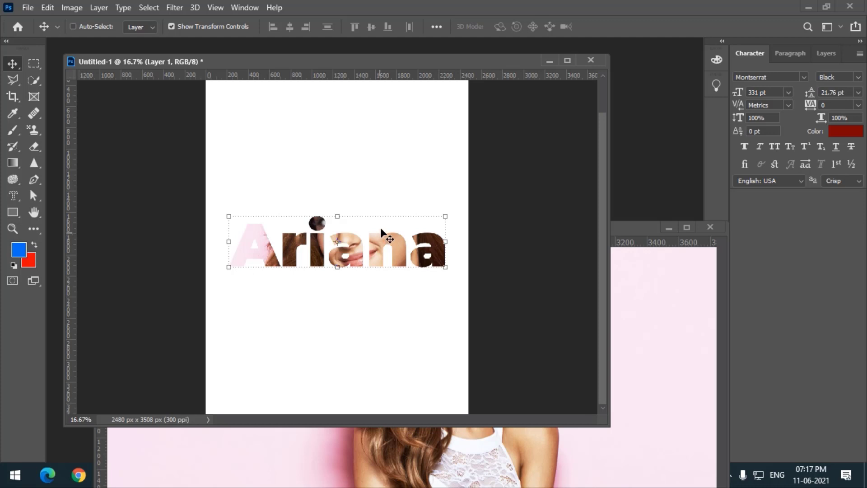
# Delete the "Ariana" cut-out layers from both 562449.jpg and Untitled-1
pyautogui.moveTo(630, 228); pyautogui.dragTo(622, 152)
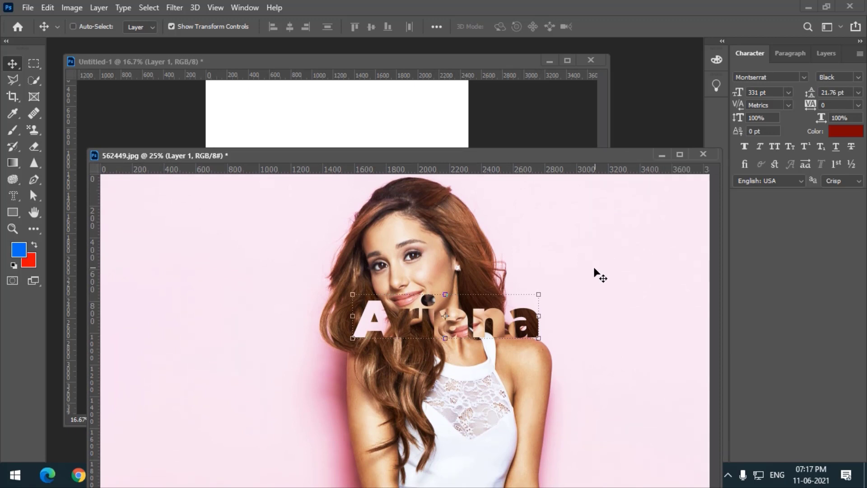
pyautogui.press('Delete')
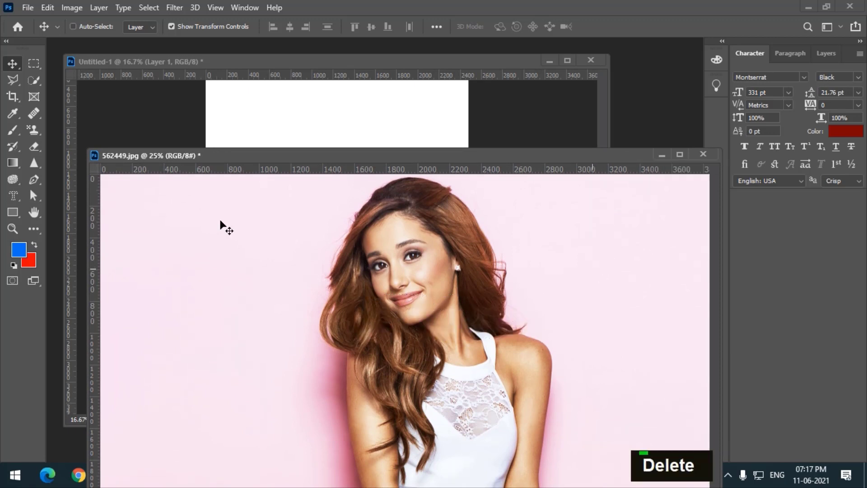
pyautogui.rightClick(13, 196)
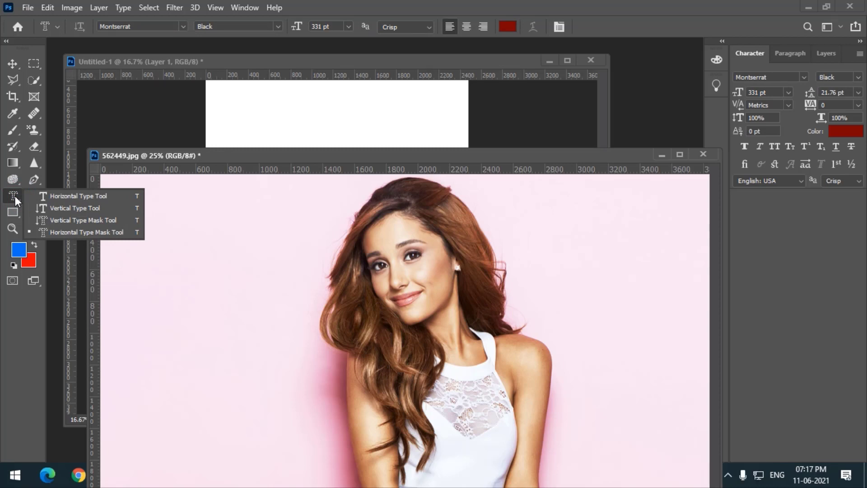
pyautogui.click(183, 154)
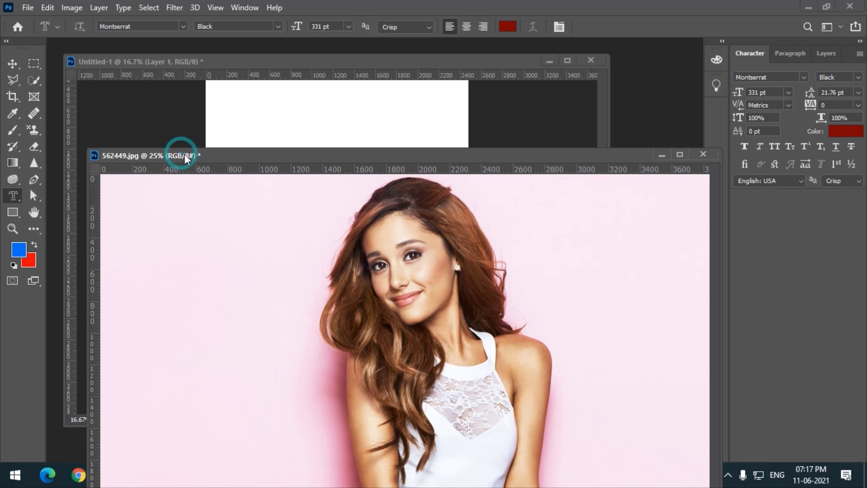
pyautogui.click(35, 97)
pyautogui.click(146, 66)
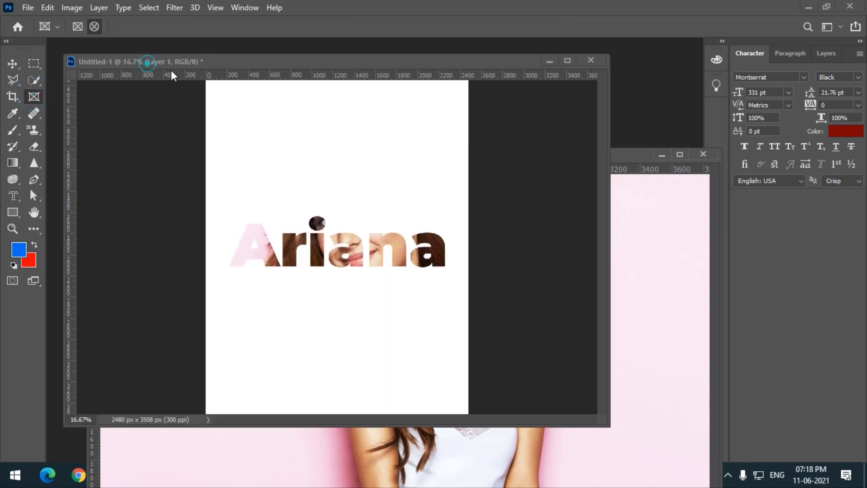
pyautogui.click(13, 63)
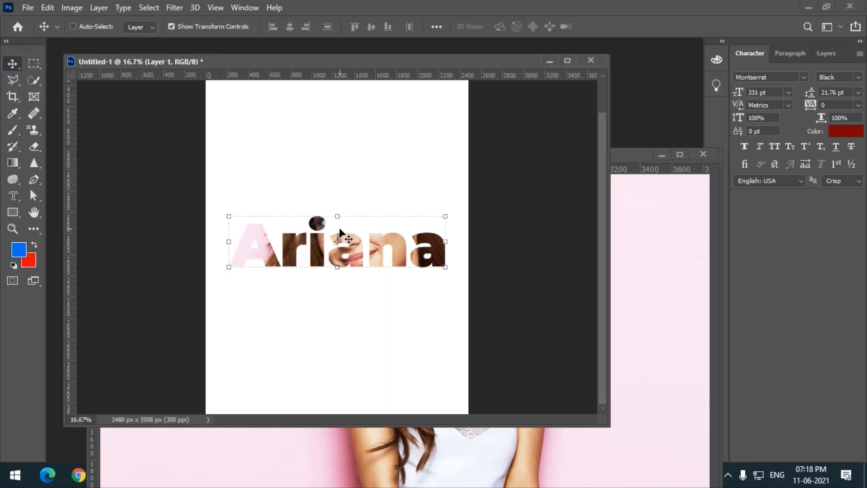
pyautogui.press('Delete')
# Draw a rectangular frame across the upper part of the Untitled-1 page with the Frame tool
pyautogui.click(36, 98)
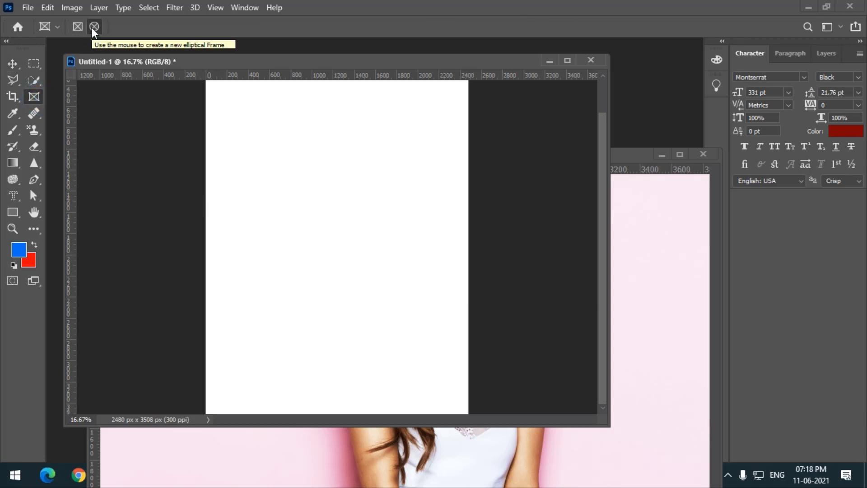
pyautogui.click(78, 26)
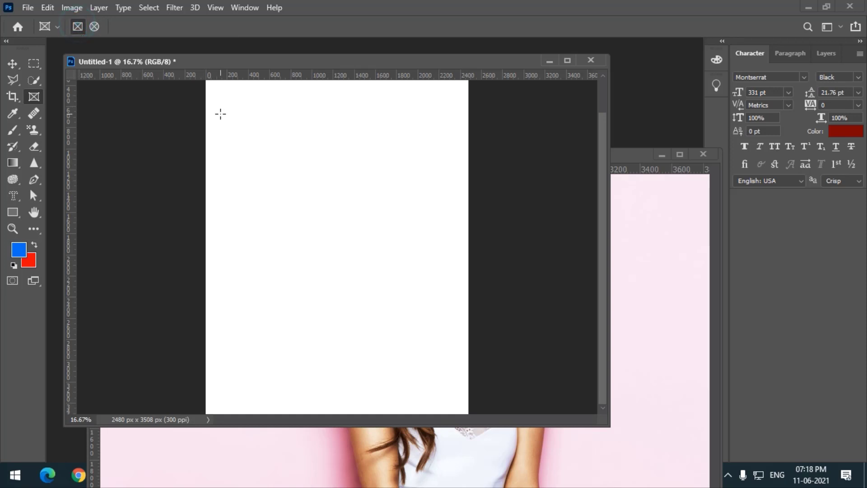
pyautogui.moveTo(223, 112); pyautogui.dragTo(408, 229)
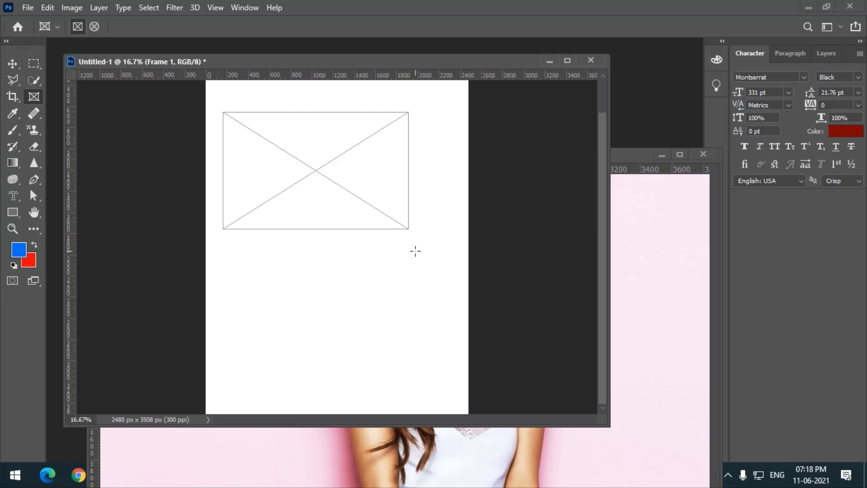
# Arrange the 562449.jpg window below the frame on the Untitled-1 page and display the page's layers
pyautogui.moveTo(629, 155); pyautogui.dragTo(692, 185)
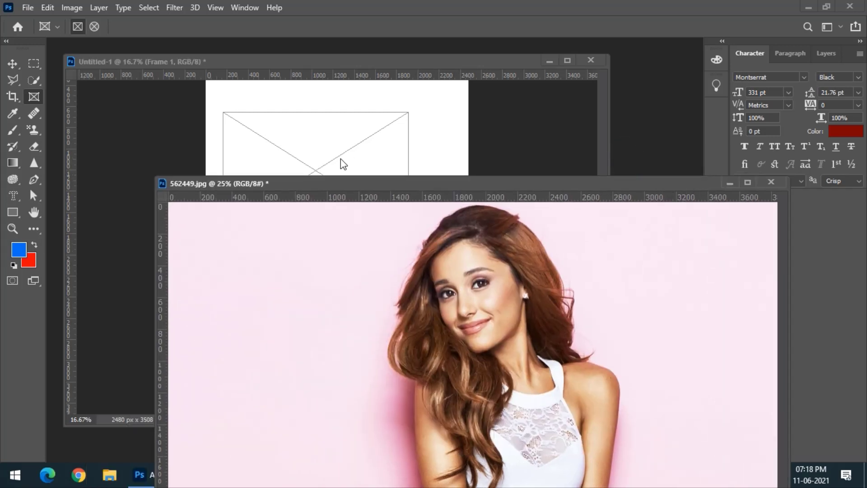
pyautogui.moveTo(188, 185); pyautogui.dragTo(401, 165)
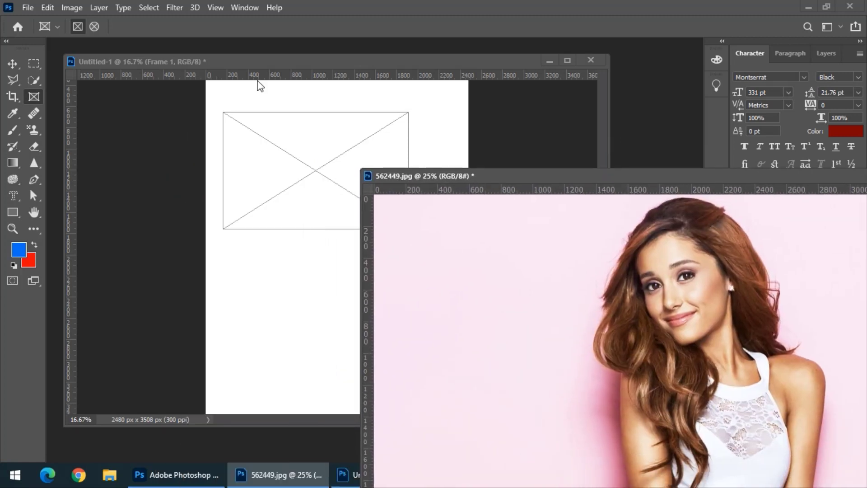
pyautogui.click(257, 63)
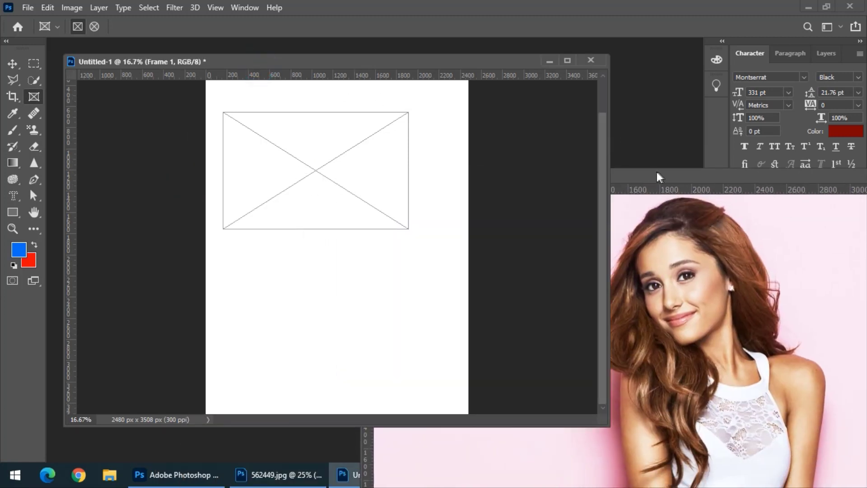
pyautogui.moveTo(657, 172); pyautogui.dragTo(486, 188)
pyautogui.click(294, 67)
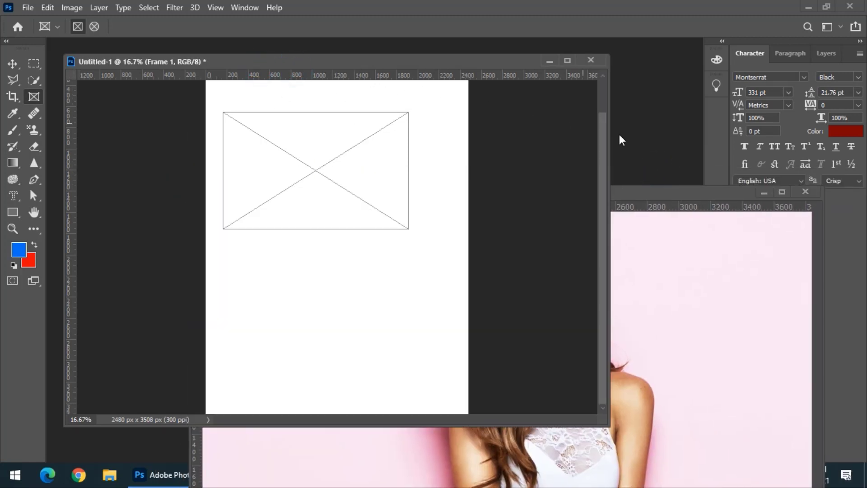
pyautogui.click(825, 50)
pyautogui.moveTo(725, 193); pyautogui.dragTo(710, 219)
pyautogui.click(480, 62)
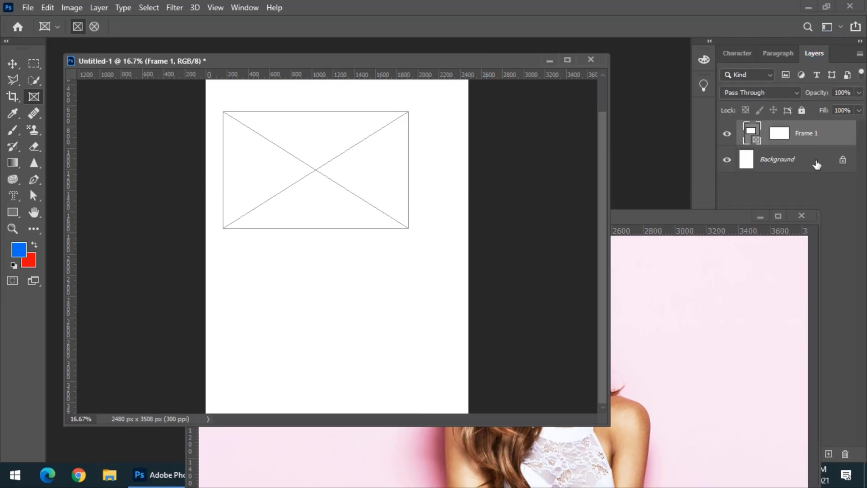
# Place the photo from 562449.jpg into the rectangular frame on the Untitled-1 page
pyautogui.click(679, 220)
pyautogui.click(12, 65)
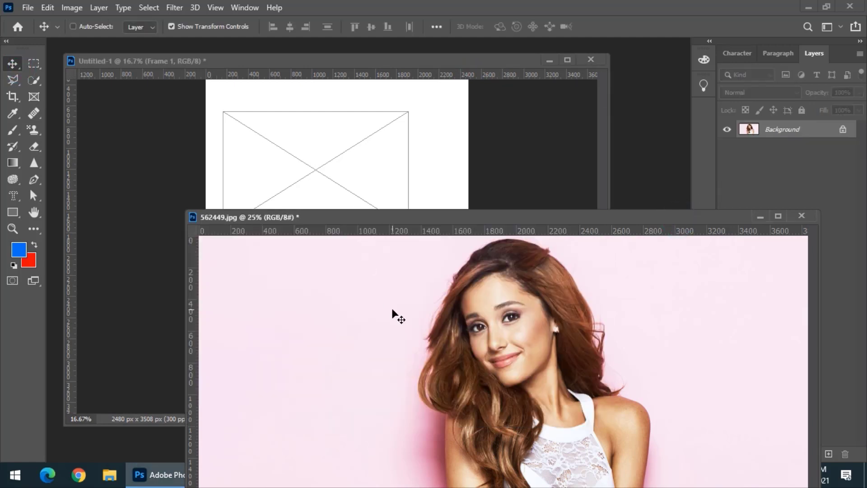
pyautogui.moveTo(397, 313); pyautogui.dragTo(359, 173)
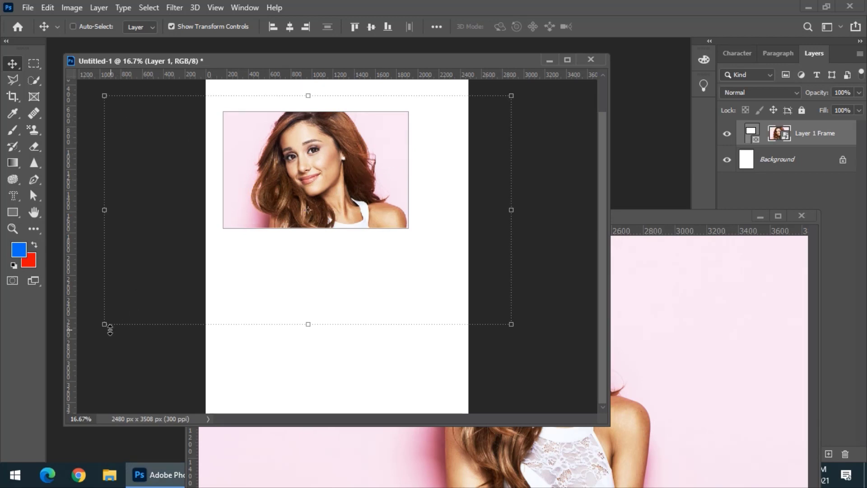
# Scale the photo inside the rectangular frame to about 66.7% and position her face and torso centrally within it
pyautogui.moveTo(105, 325); pyautogui.dragTo(172, 274)
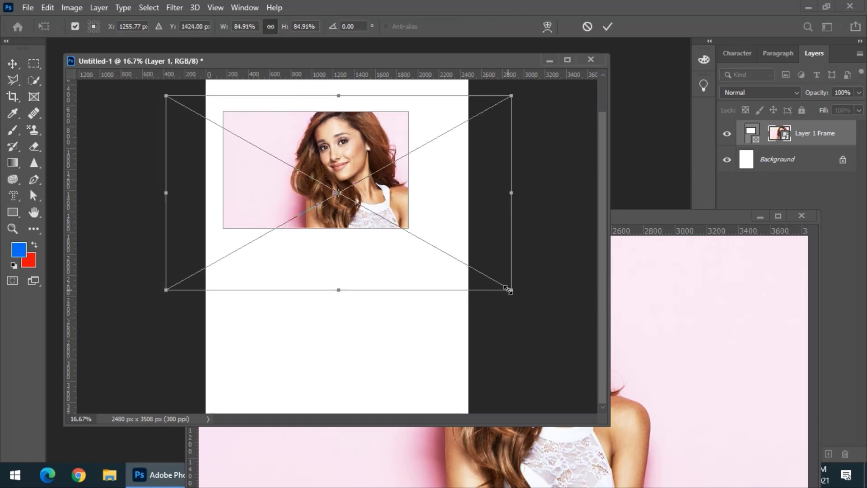
pyautogui.moveTo(508, 290); pyautogui.dragTo(438, 248)
pyautogui.moveTo(357, 194); pyautogui.dragTo(370, 201)
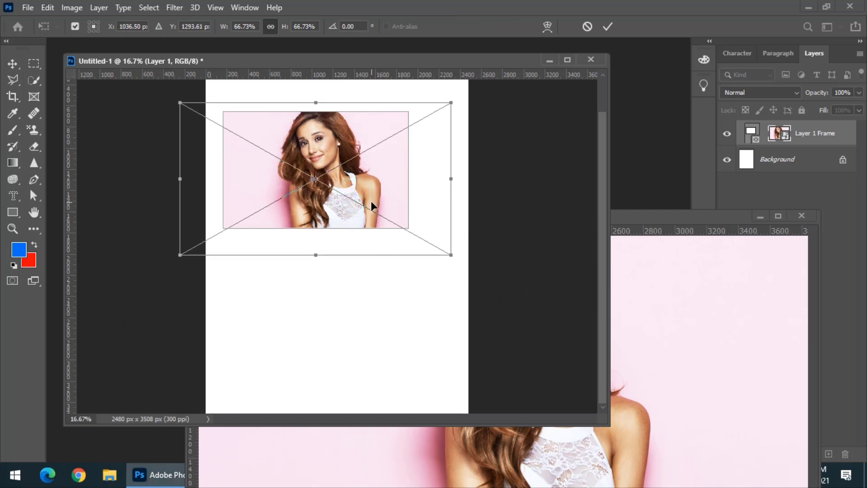
pyautogui.press('Return')
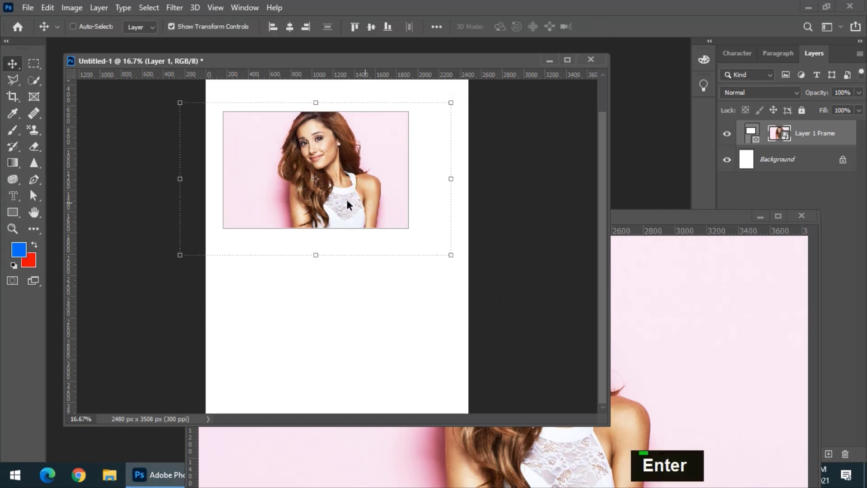
# Shift the photo slightly up inside the rectangular frame, and move the frame with its photo down the page
pyautogui.click(751, 134)
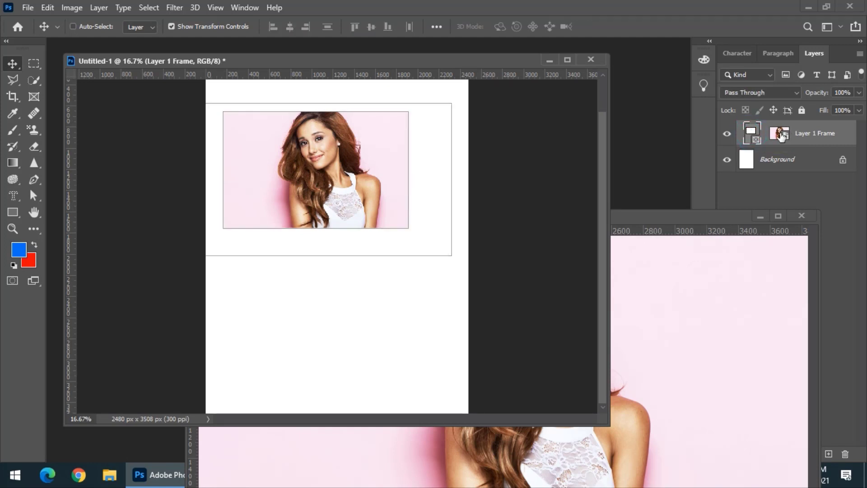
pyautogui.click(780, 133)
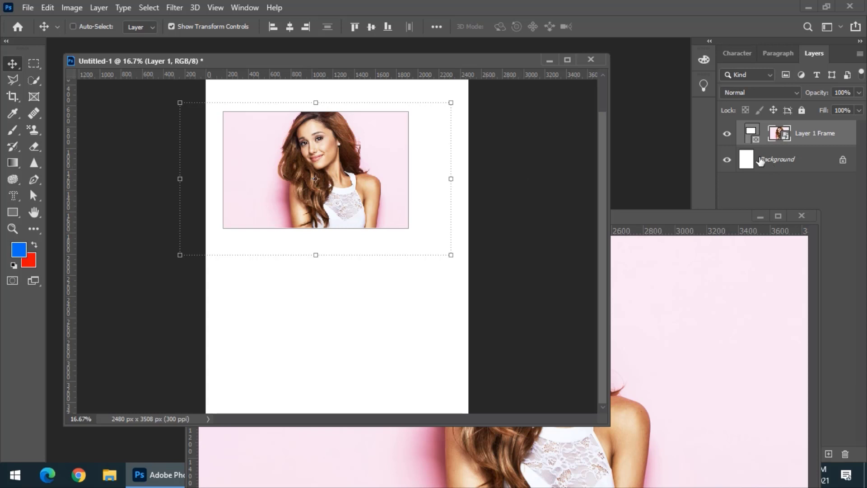
pyautogui.moveTo(353, 145); pyautogui.dragTo(353, 135)
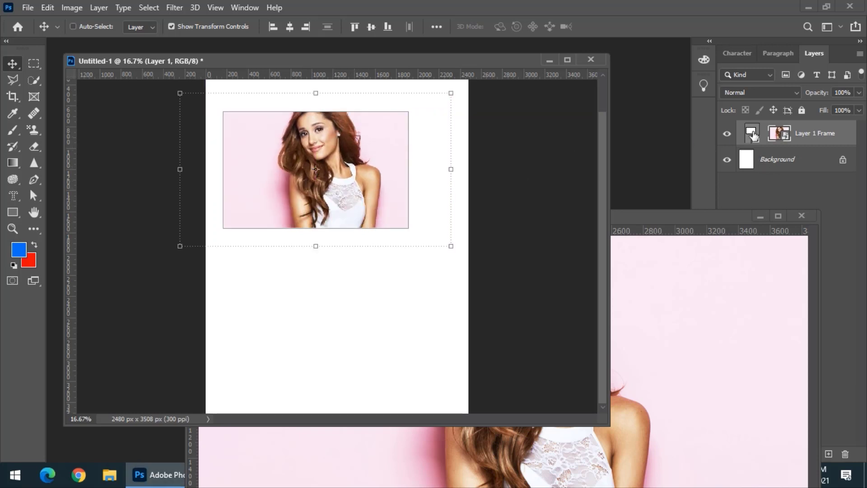
pyautogui.click(753, 134)
pyautogui.moveTo(356, 161); pyautogui.dragTo(369, 217)
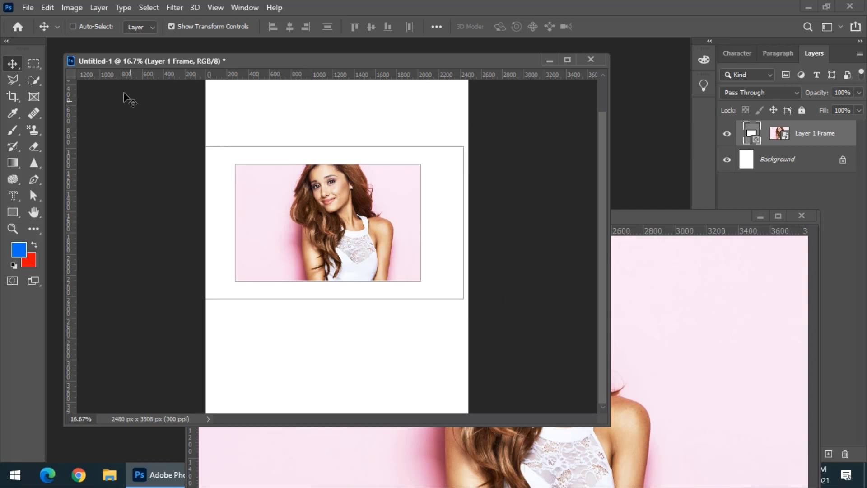
# Preview the page with the framed photo in the print settings and close them without printing
pyautogui.click(24, 11)
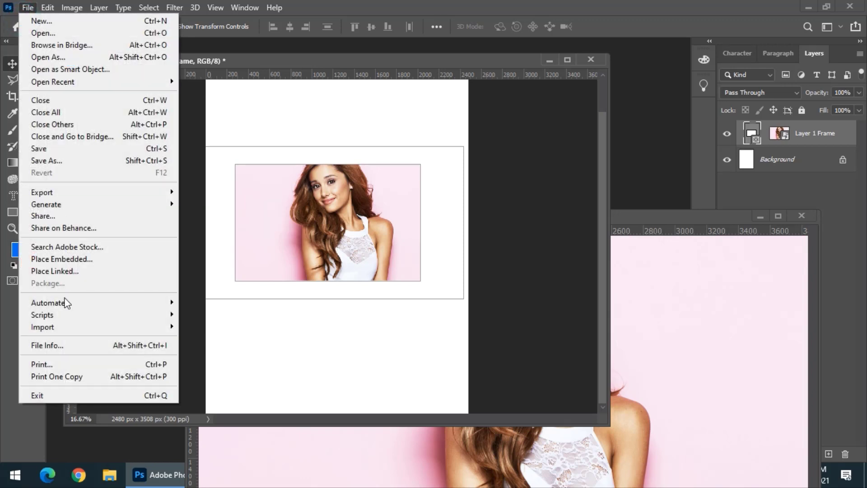
pyautogui.click(59, 366)
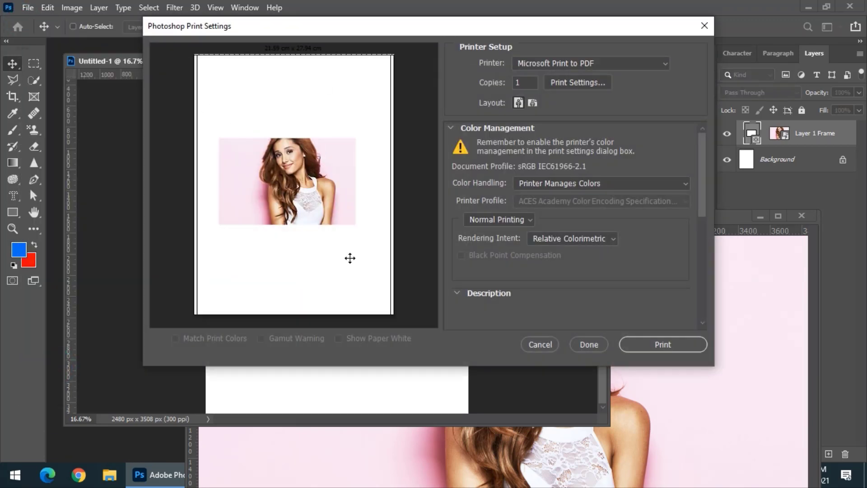
pyautogui.click(540, 345)
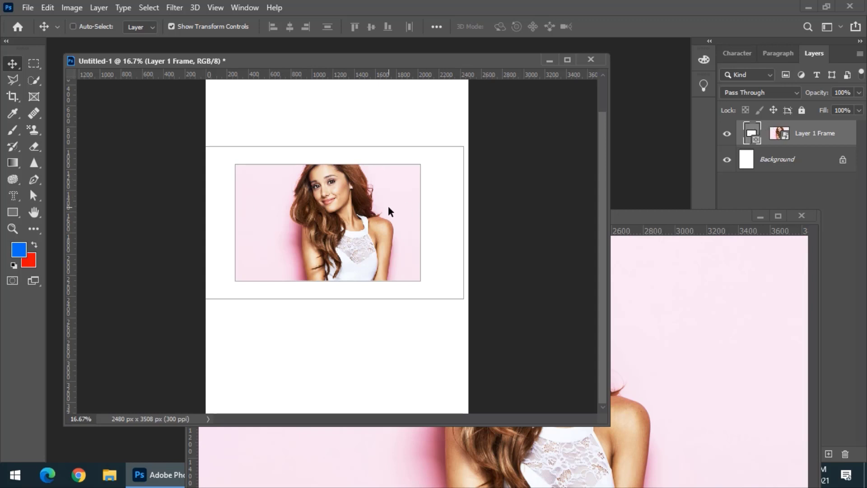
# Move the rectangular frame back up the page and enlarge the photo inside it to about 75%, rotated about 10.9°
pyautogui.moveTo(388, 209); pyautogui.dragTo(397, 174)
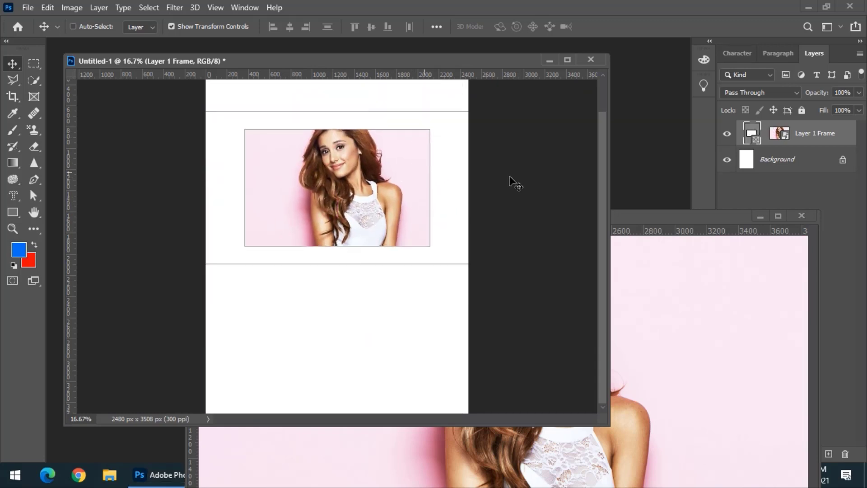
pyautogui.click(779, 136)
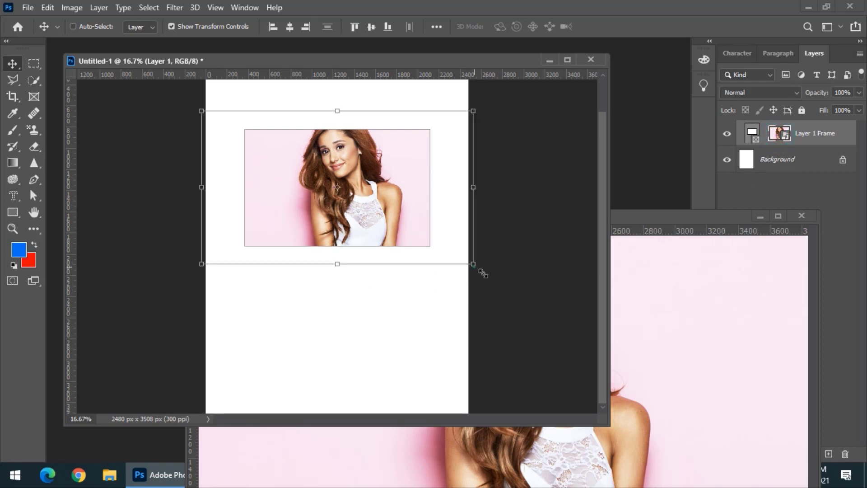
pyautogui.moveTo(473, 264); pyautogui.dragTo(475, 316)
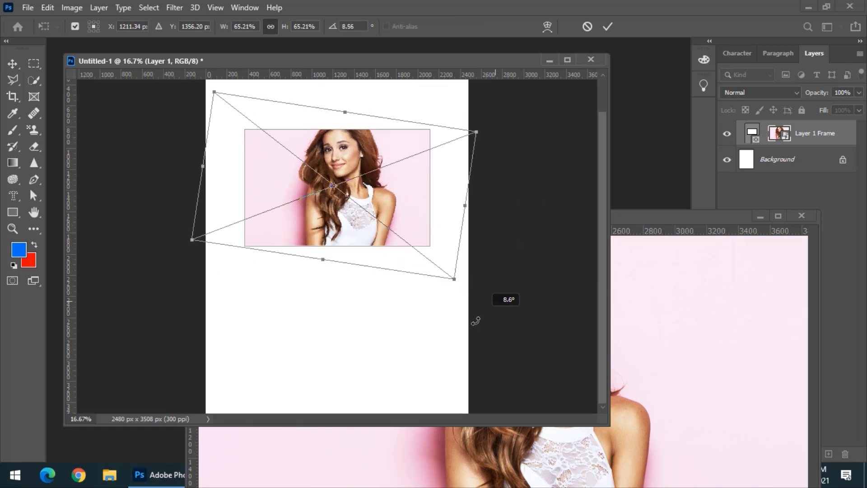
pyautogui.moveTo(453, 287); pyautogui.dragTo(419, 230)
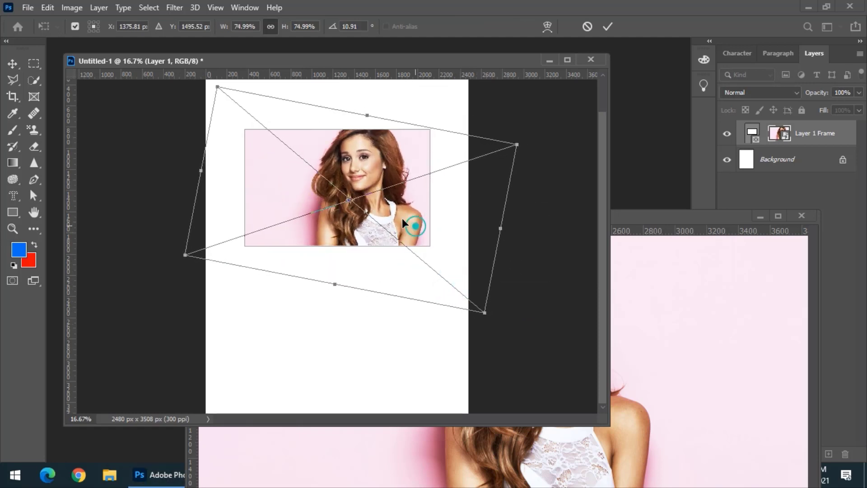
pyautogui.press('Return')
pyautogui.press('Return')
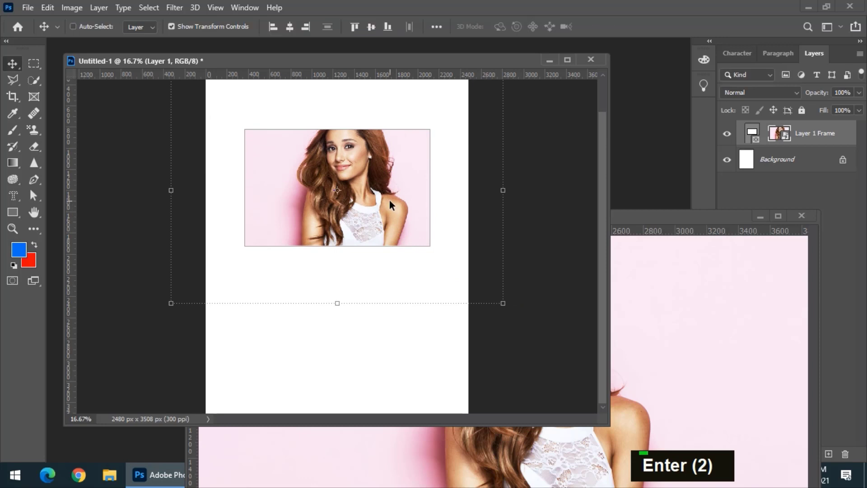
# Shift and rotate the photo to about -4.84° inside the rectangular frame, and move the whole frame up the page
pyautogui.moveTo(389, 199); pyautogui.dragTo(389, 167)
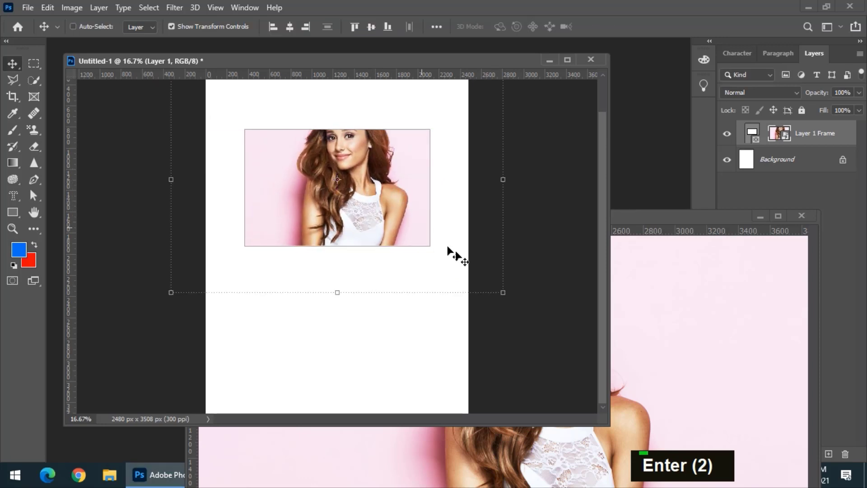
pyautogui.moveTo(519, 310); pyautogui.dragTo(556, 258)
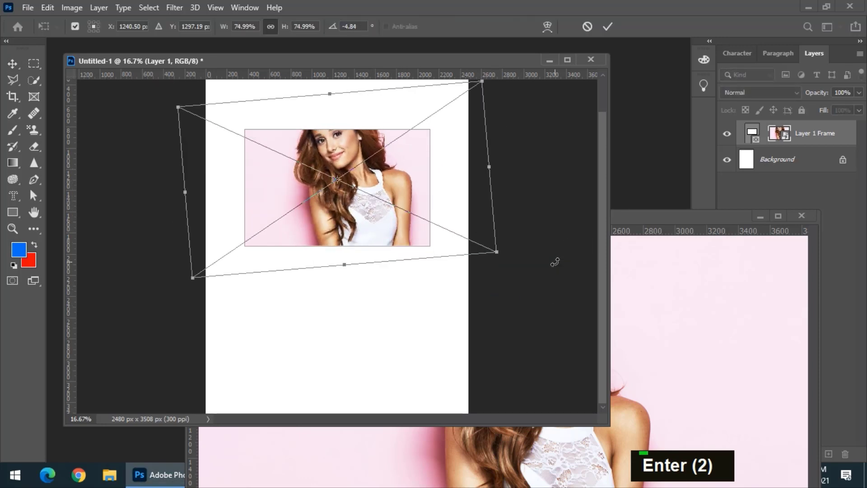
pyautogui.press('Return')
pyautogui.click(752, 134)
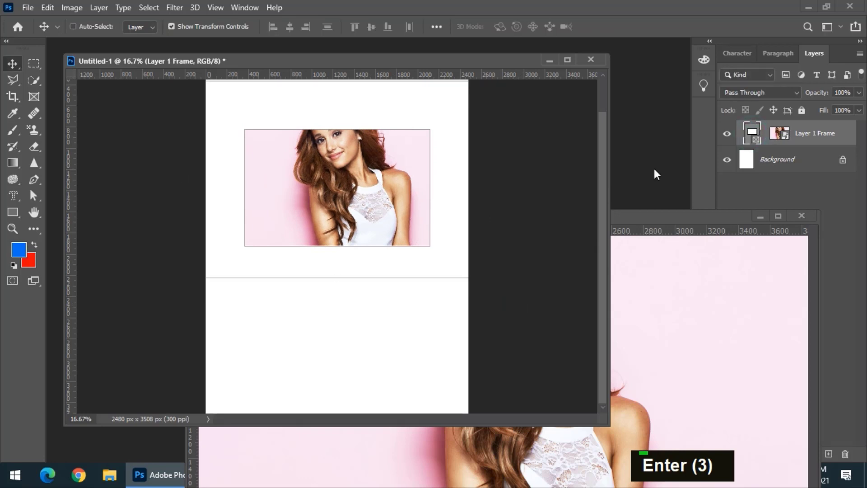
pyautogui.moveTo(394, 171); pyautogui.dragTo(393, 138)
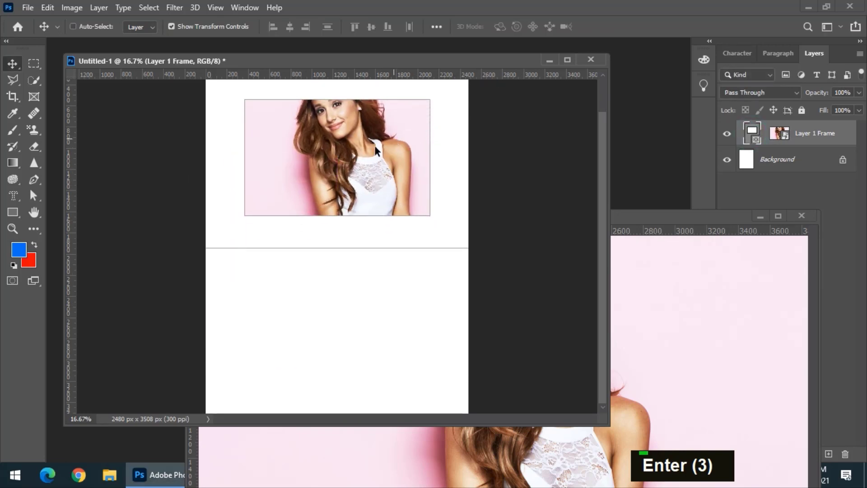
# Draw an elliptical frame in the lower half of the Untitled-1 page with the Frame tool
pyautogui.click(36, 100)
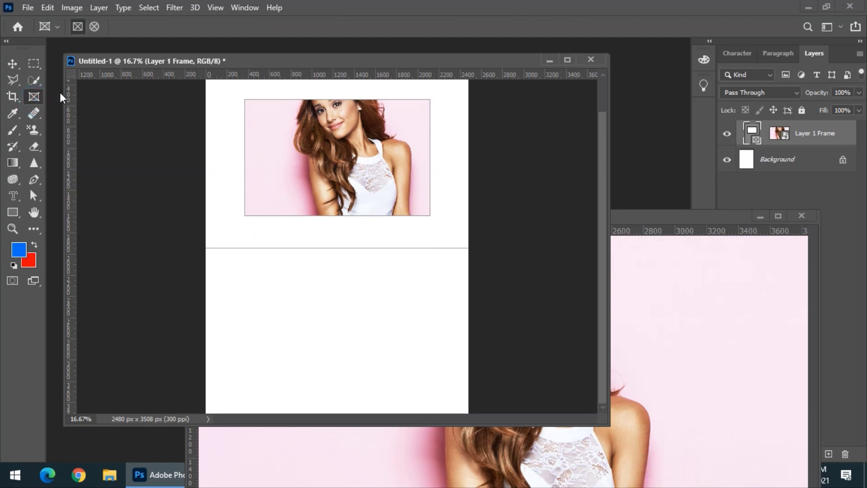
pyautogui.click(95, 26)
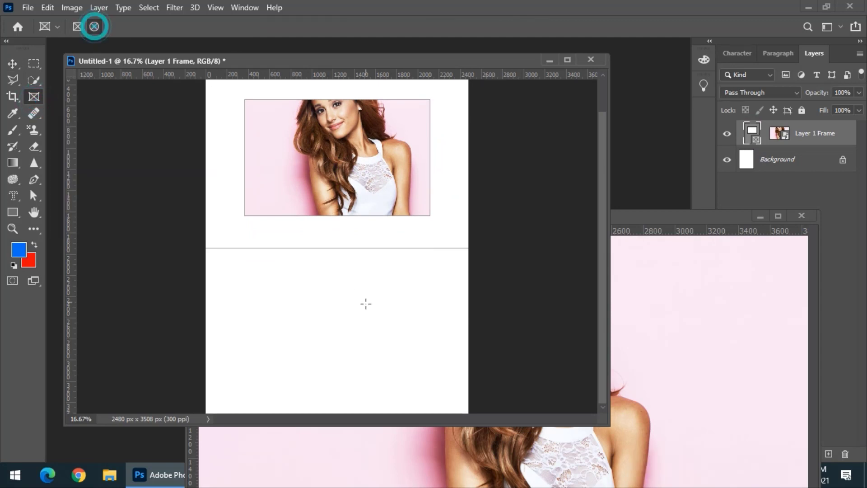
pyautogui.moveTo(259, 271); pyautogui.dragTo(409, 394)
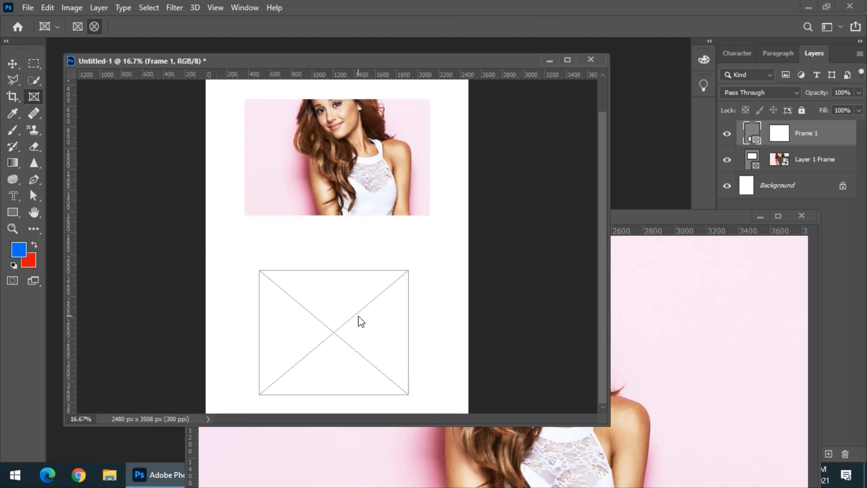
# Place the photo from 562449.jpg into the elliptical frame and shift it slightly left inside the frame
pyautogui.click(670, 224)
pyautogui.moveTo(500, 219); pyautogui.dragTo(707, 217)
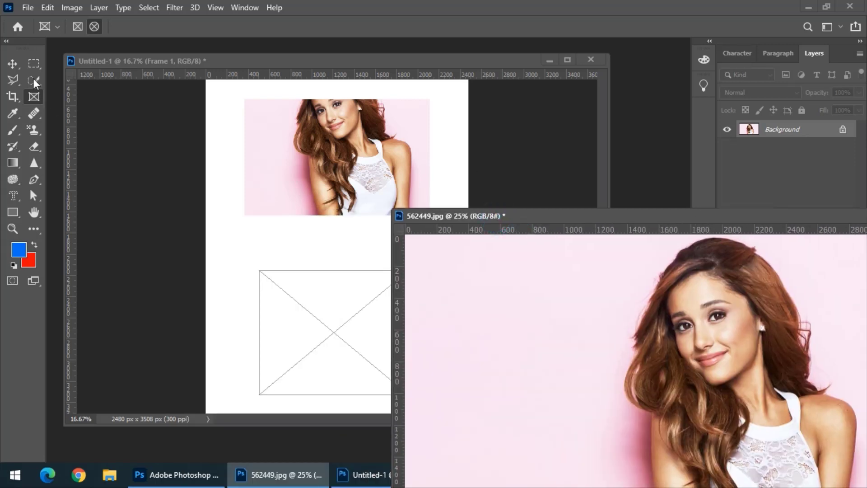
pyautogui.press('v')
pyautogui.moveTo(584, 367); pyautogui.dragTo(291, 335)
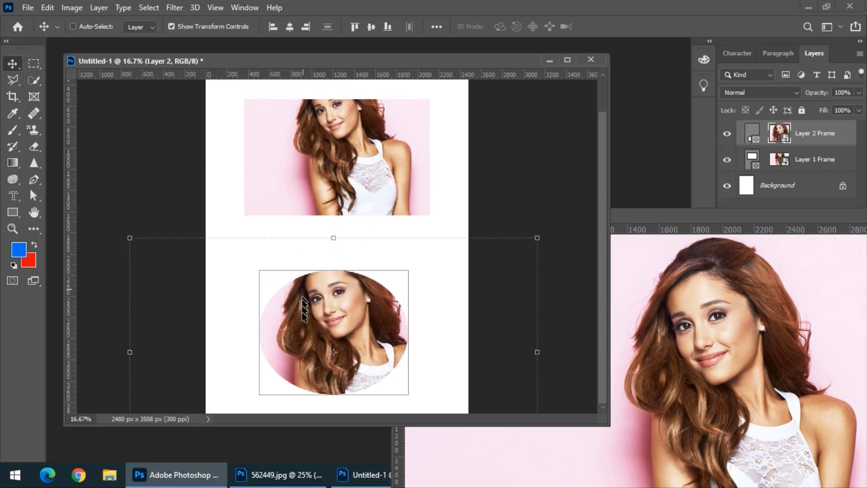
pyautogui.moveTo(376, 322); pyautogui.dragTo(355, 323)
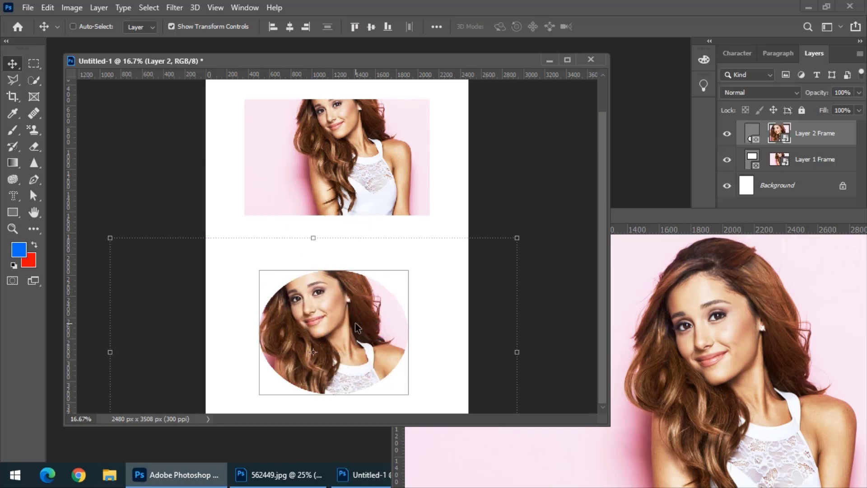
# Move the rectangular frame slightly up and right on the Untitled-1 page, and nudge the elliptical frame down
pyautogui.click(776, 223)
pyautogui.click(323, 58)
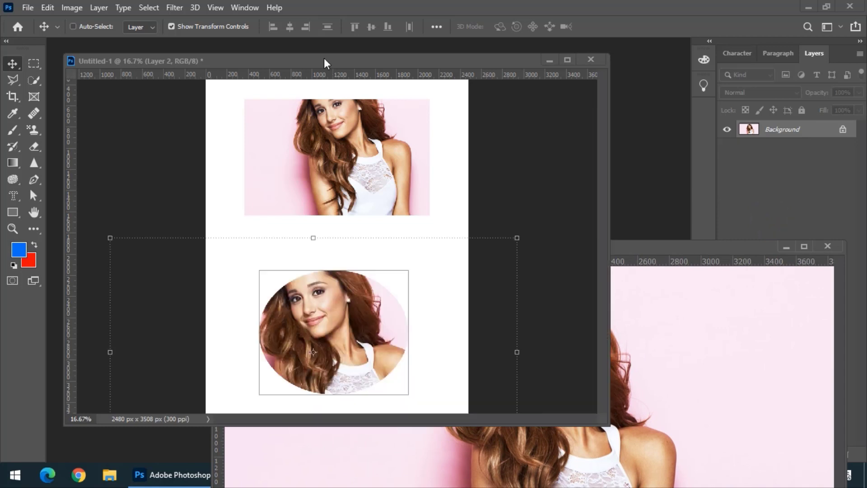
pyautogui.click(751, 159)
pyautogui.moveTo(365, 305); pyautogui.dragTo(380, 298)
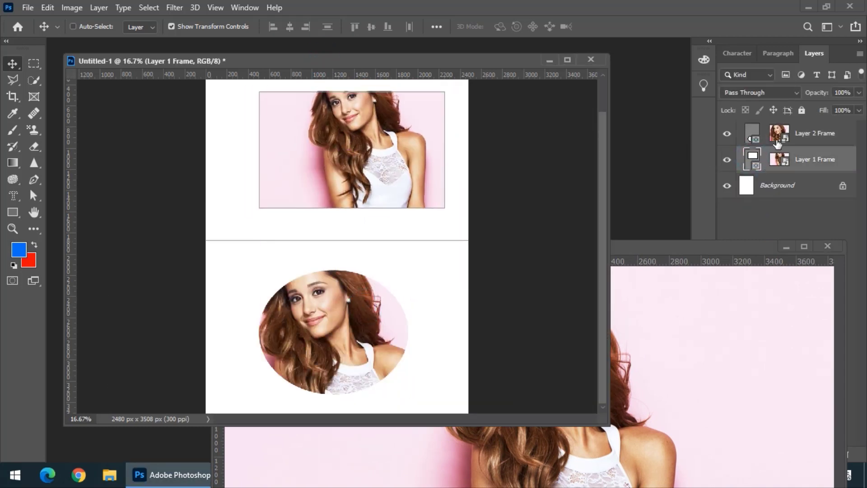
pyautogui.click(752, 134)
pyautogui.moveTo(351, 354)
pyautogui.mouseDown()
pyautogui.moveTo(402, 338)
pyautogui.moveTo(330, 368)
pyautogui.moveTo(350, 361)
pyautogui.mouseUp()
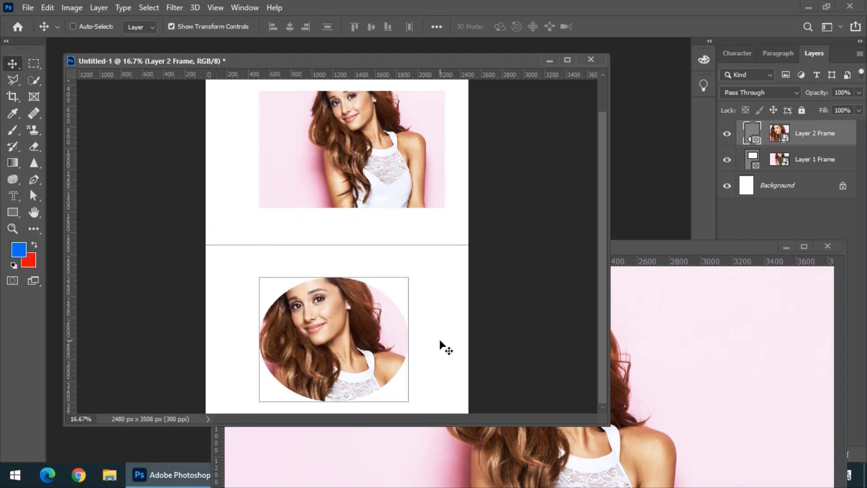
# Scale the photo in the elliptical frame to about 92.5%, reposition it up and right, and move the whole frame slightly up
pyautogui.click(777, 138)
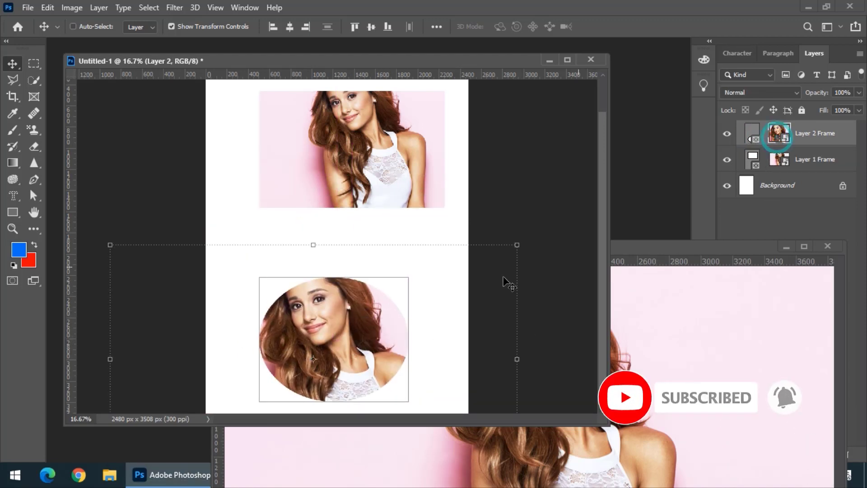
pyautogui.moveTo(516, 242); pyautogui.dragTo(486, 261)
pyautogui.moveTo(378, 362); pyautogui.dragTo(404, 331)
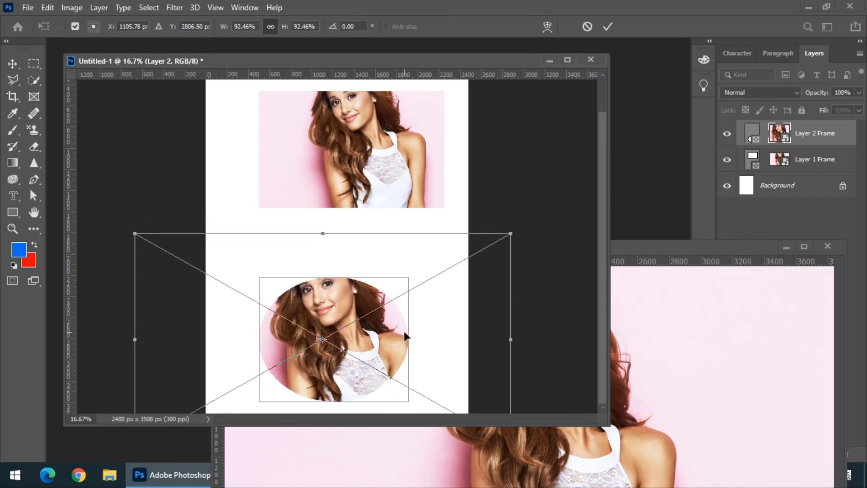
pyautogui.press('Return')
pyautogui.press('Return')
pyautogui.press('Return')
pyautogui.press('Return')
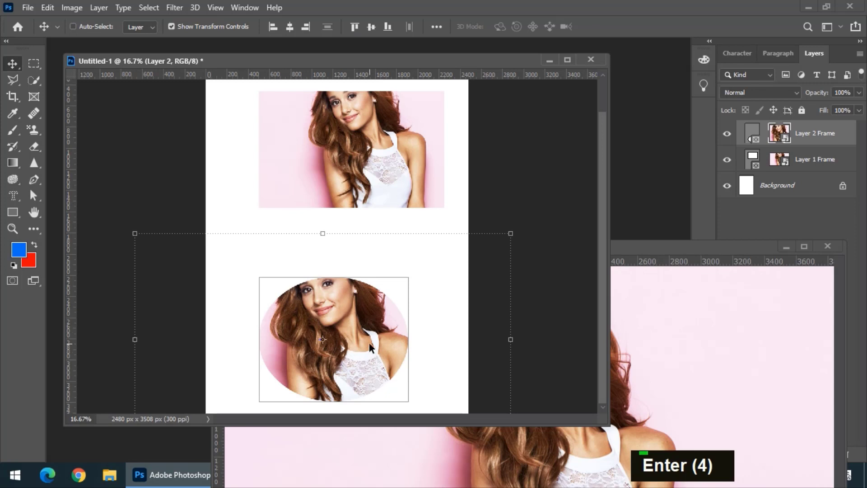
pyautogui.click(749, 137)
pyautogui.moveTo(364, 350); pyautogui.dragTo(374, 331)
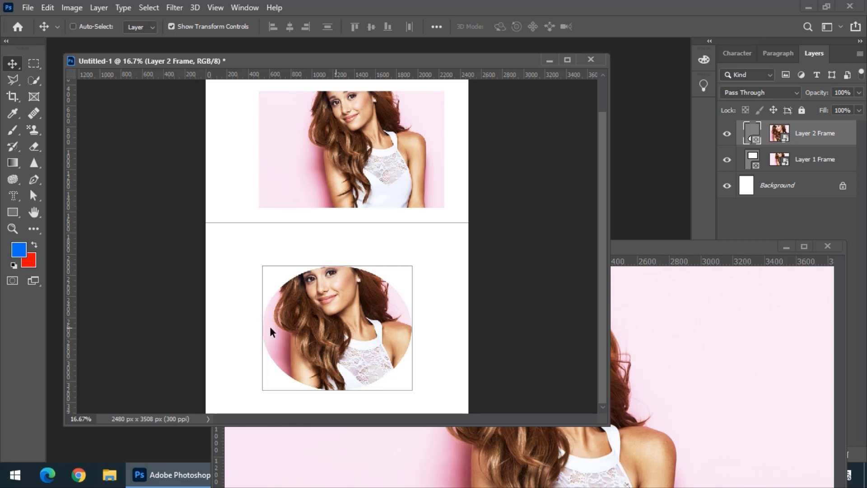
pyautogui.click(37, 97)
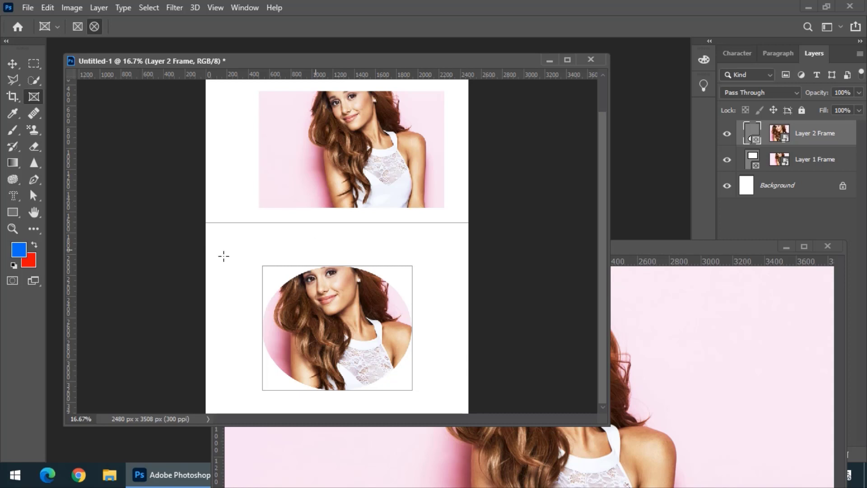
pyautogui.rightClick(14, 193)
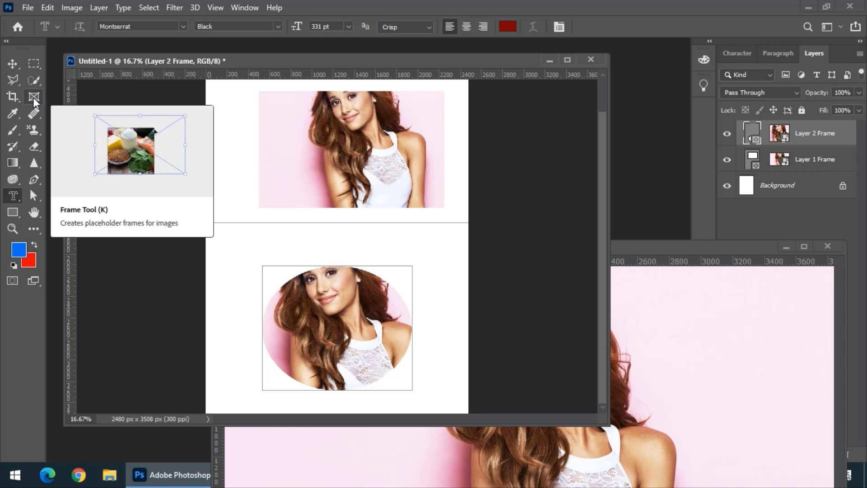
pyautogui.moveTo(654, 249); pyautogui.dragTo(576, 262)
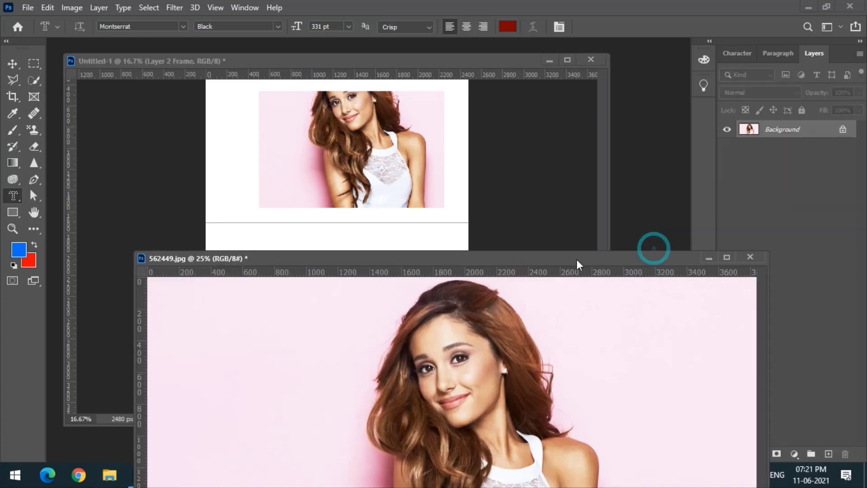
pyautogui.click(350, 62)
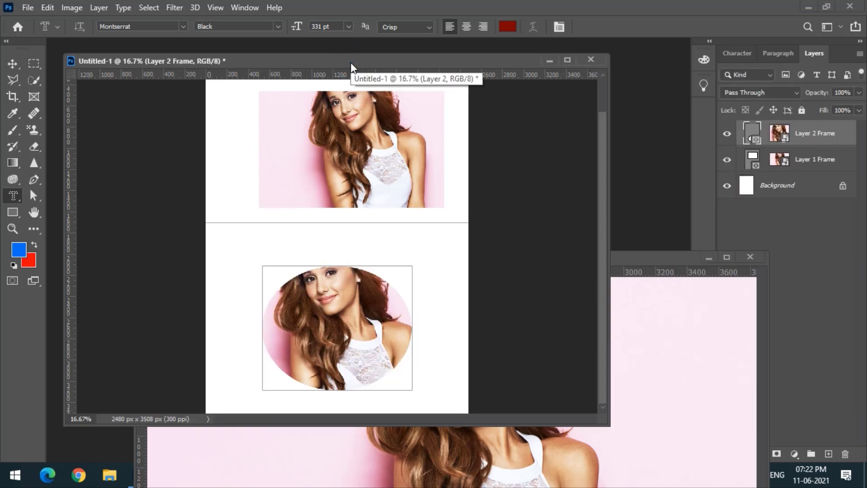